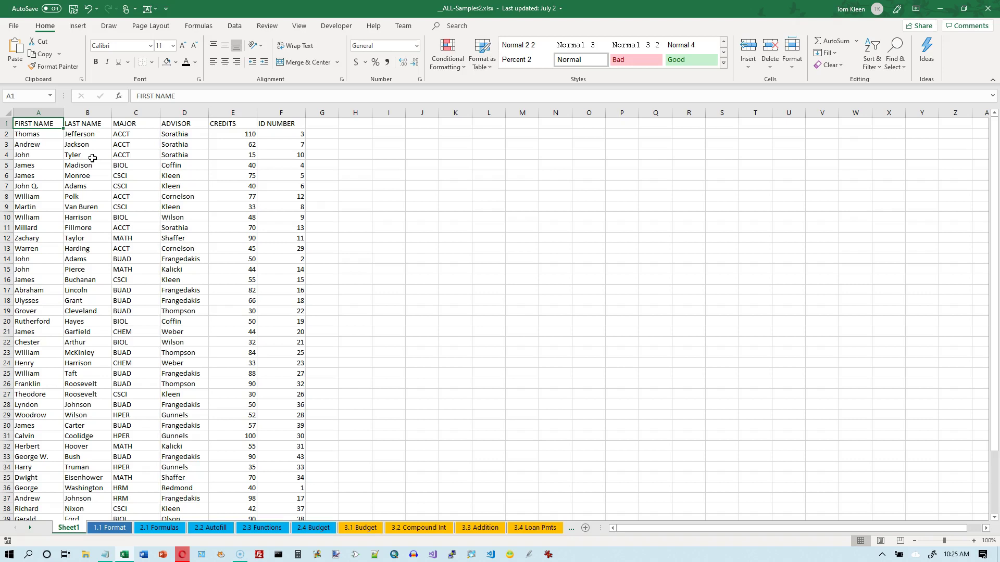
left_click(29, 123)
left_click_drag(49, 124, 268, 124)
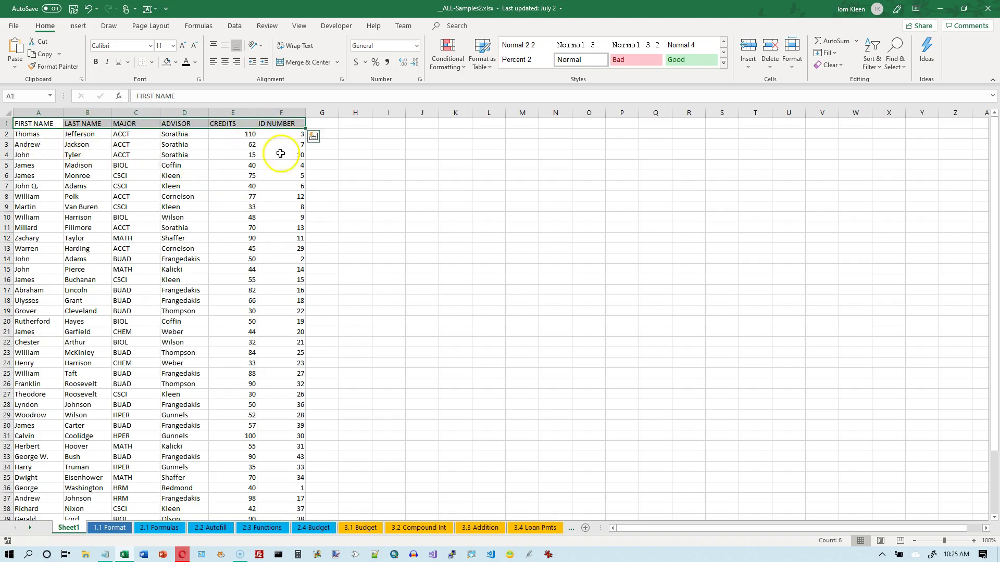
left_click_drag(41, 137, 298, 135)
left_click(45, 124)
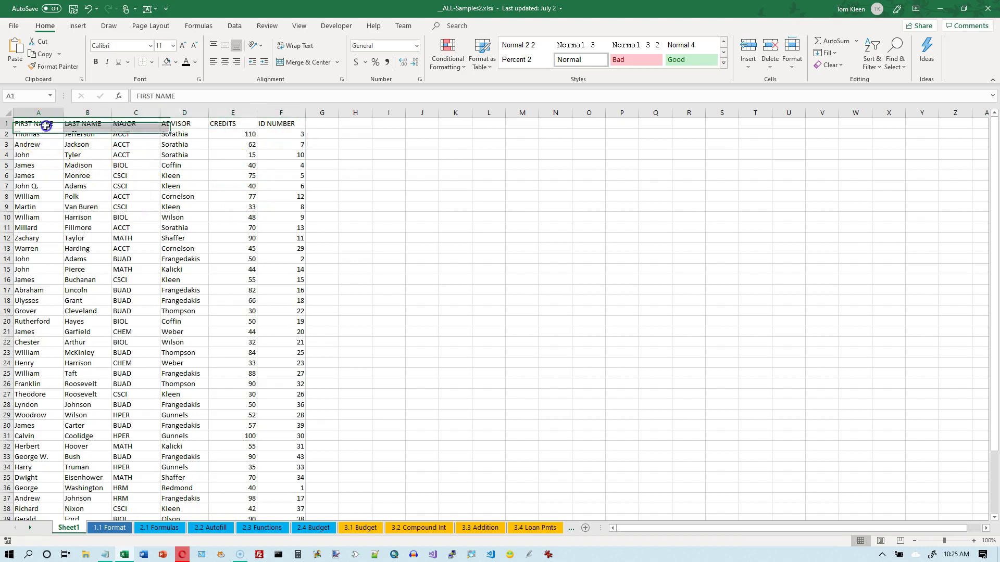
Turn on the header filter for the student list, then turn it off again.
left_click(45, 135)
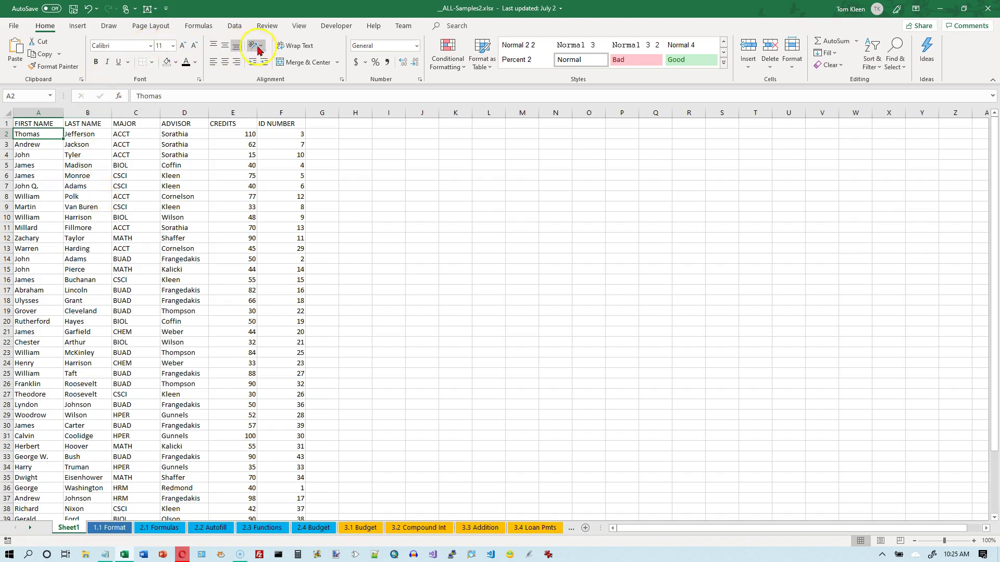
left_click(234, 27)
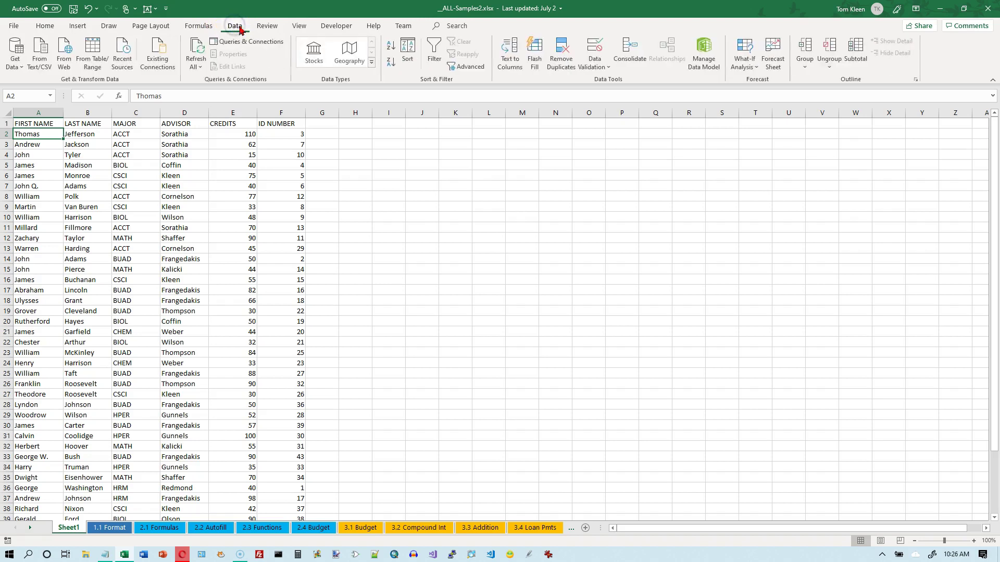
left_click(434, 44)
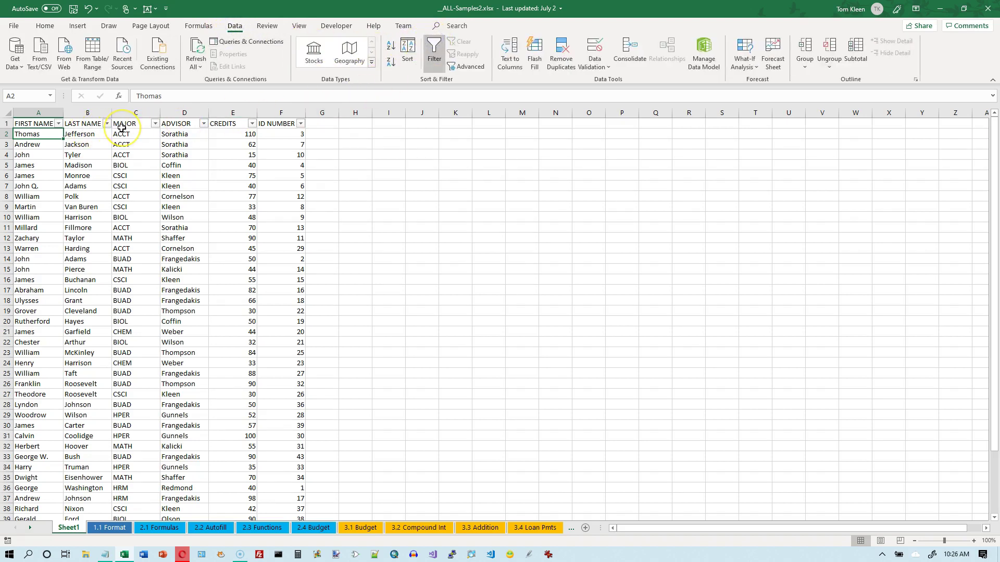
left_click(436, 54)
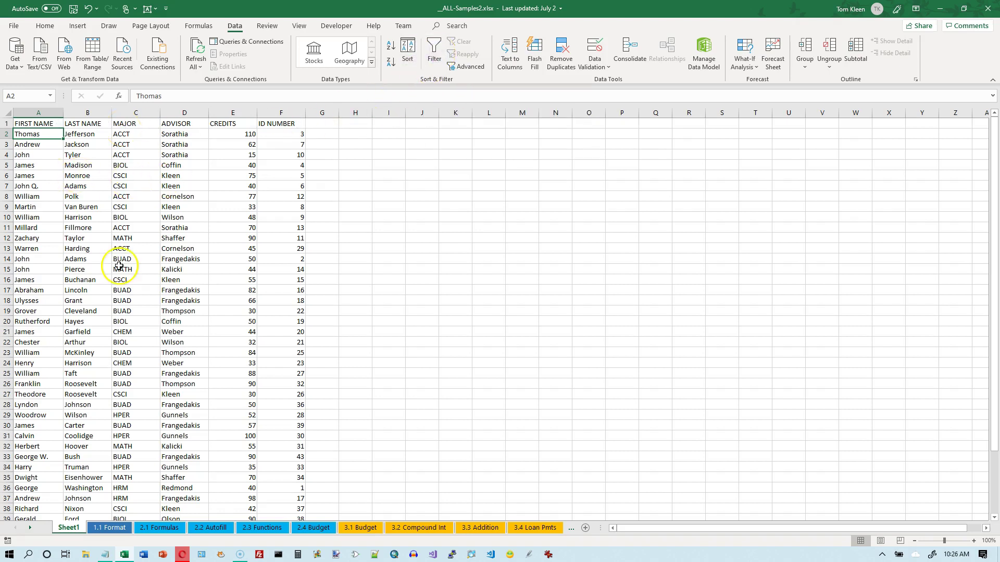
Format the student list A1:F44 as a table with headers, using the blue style in the first row of the Medium group.
left_click(44, 26)
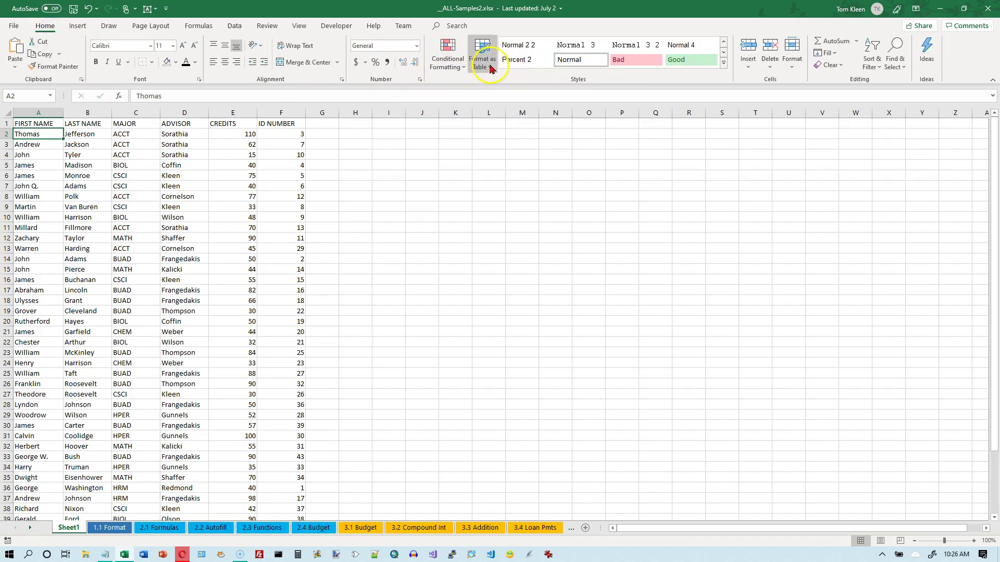
left_click(490, 67)
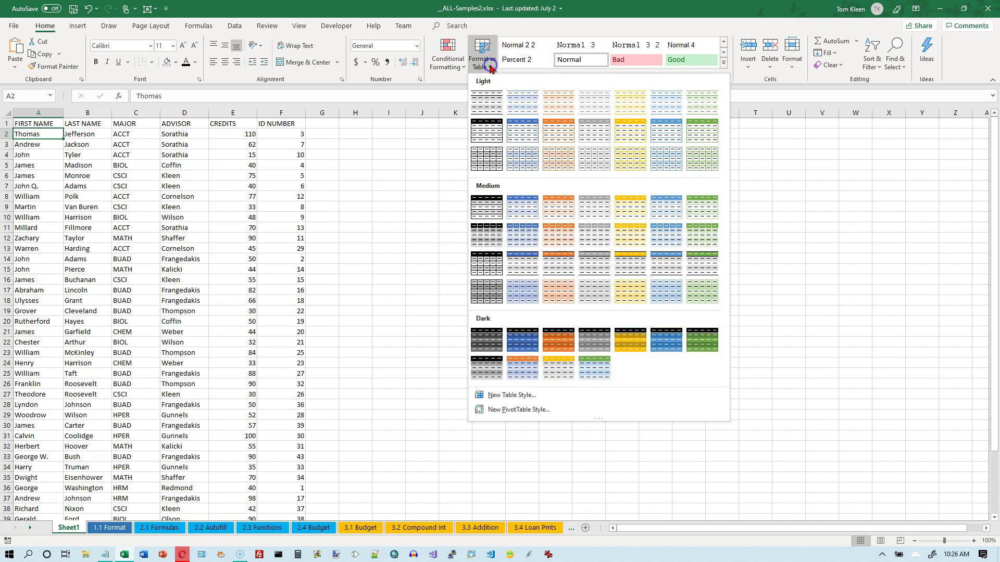
left_click(523, 207)
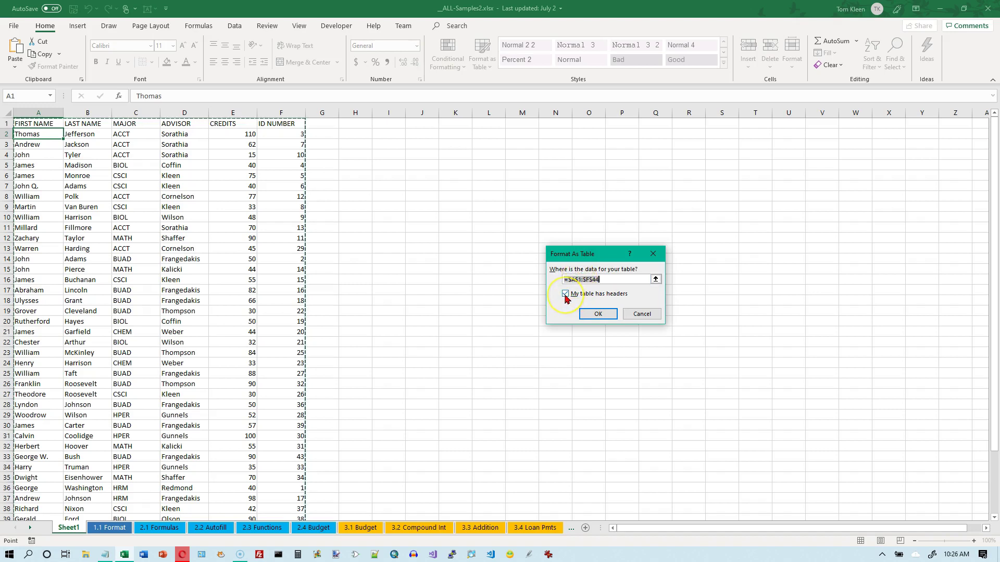
left_click(596, 312)
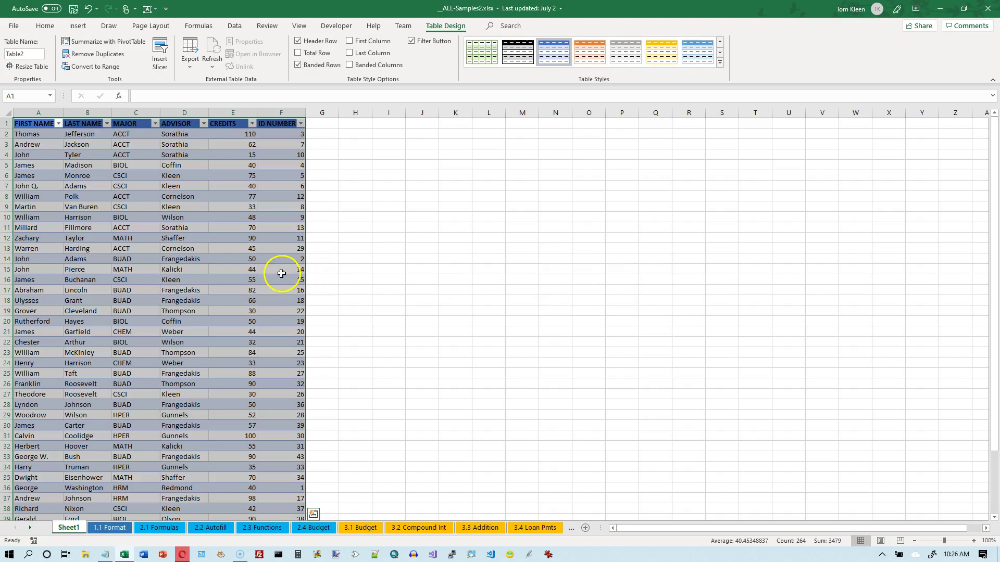
left_click(52, 135)
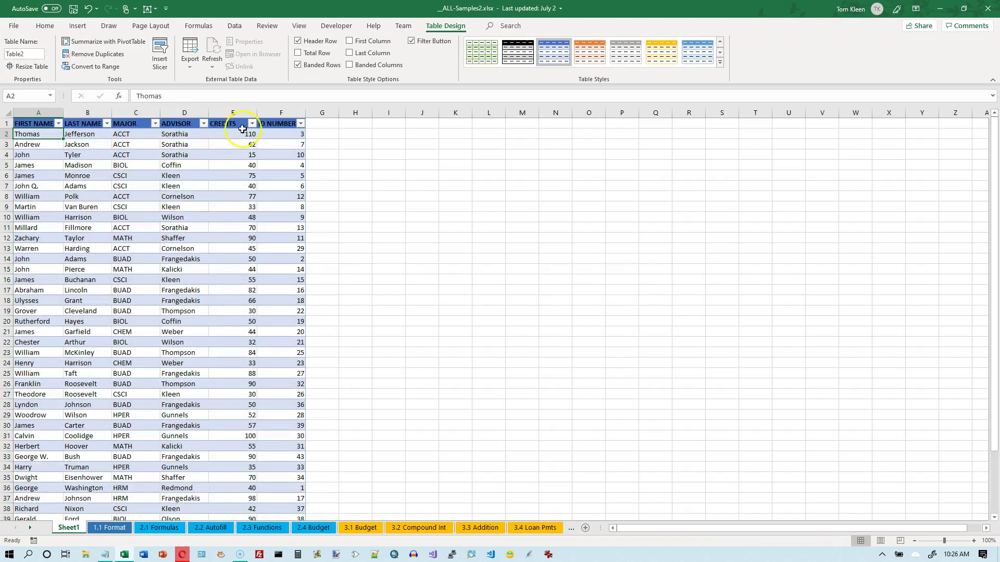
Change the font color of the table's header row A1:F1 to white.
left_click_drag(45, 123, 271, 122)
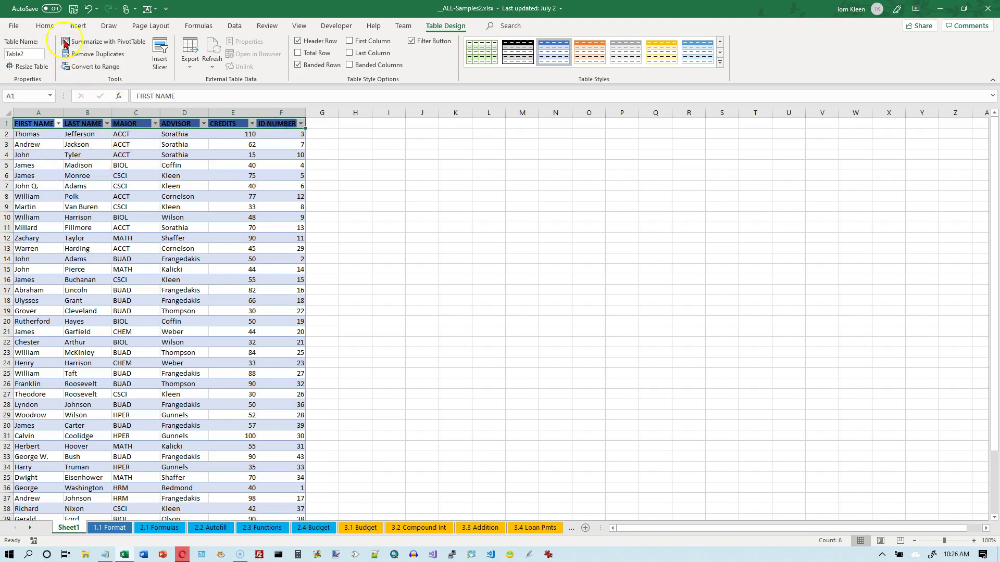
left_click(49, 27)
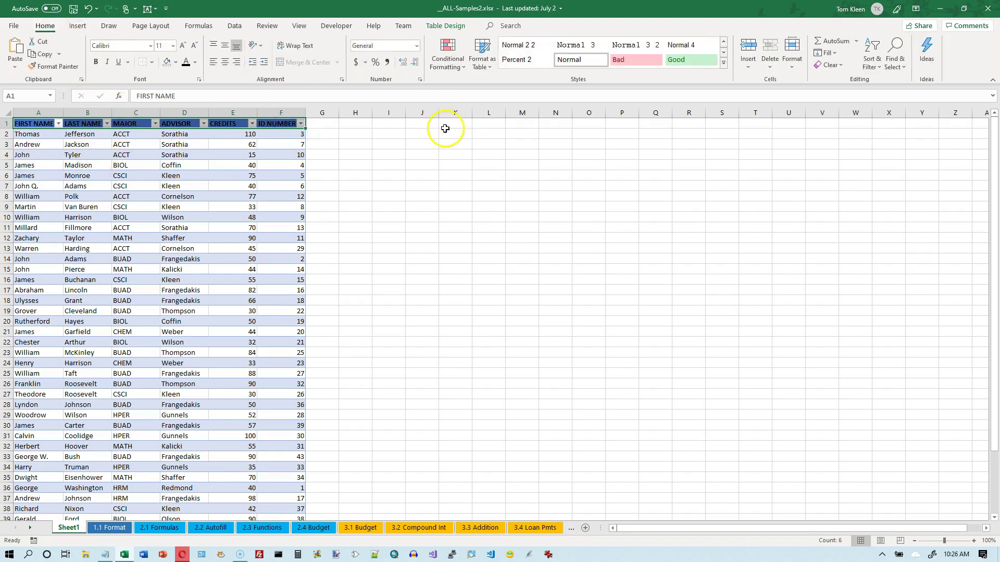
left_click(196, 63)
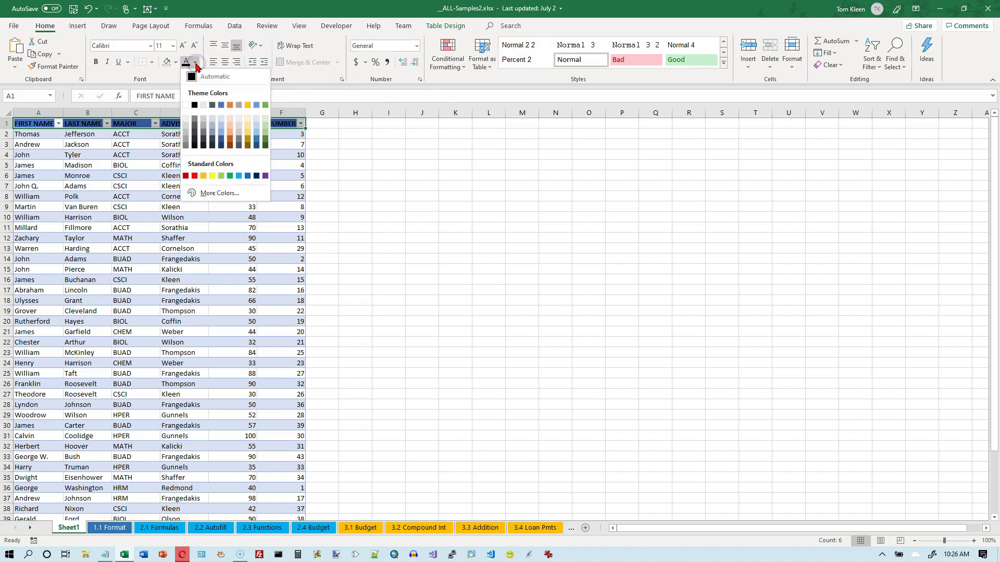
left_click(185, 105)
left_click(28, 133)
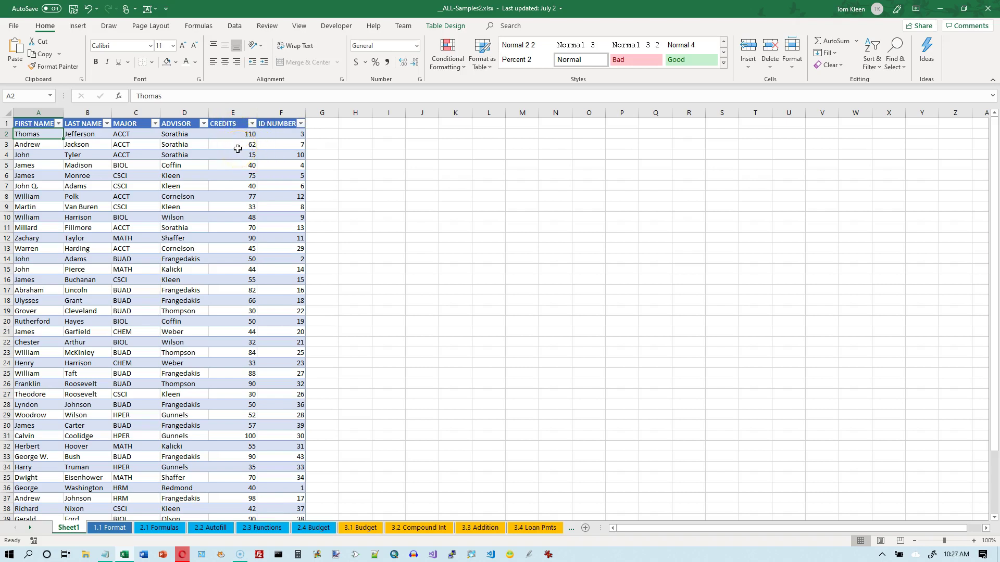
Filter the CREDITS column to show values less than 30, and clear that filter again.
left_click(252, 125)
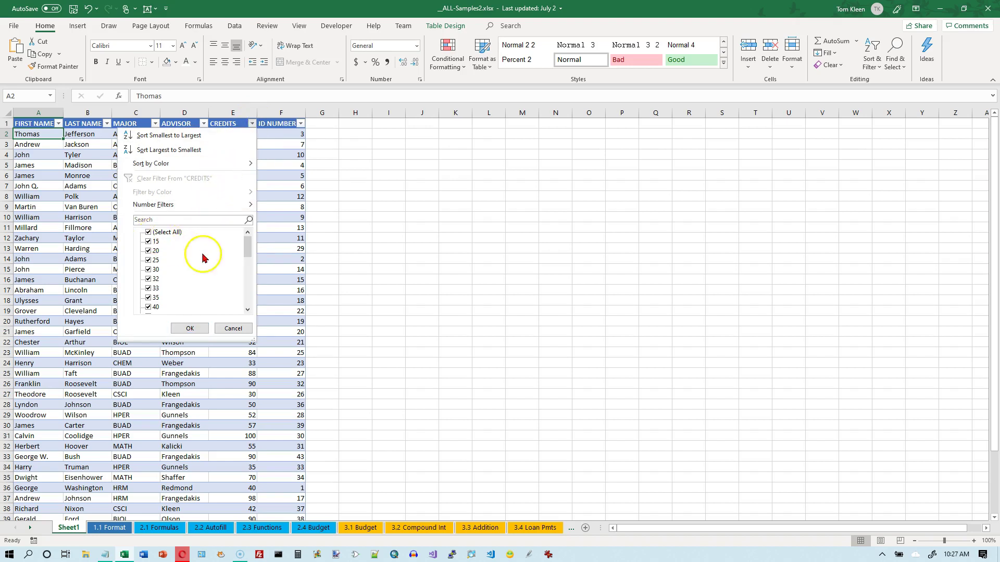
mouse_move(248, 253)
left_mouse_down()
mouse_move(249, 299)
mouse_move(252, 241)
mouse_move(249, 310)
mouse_move(248, 252)
left_mouse_up()
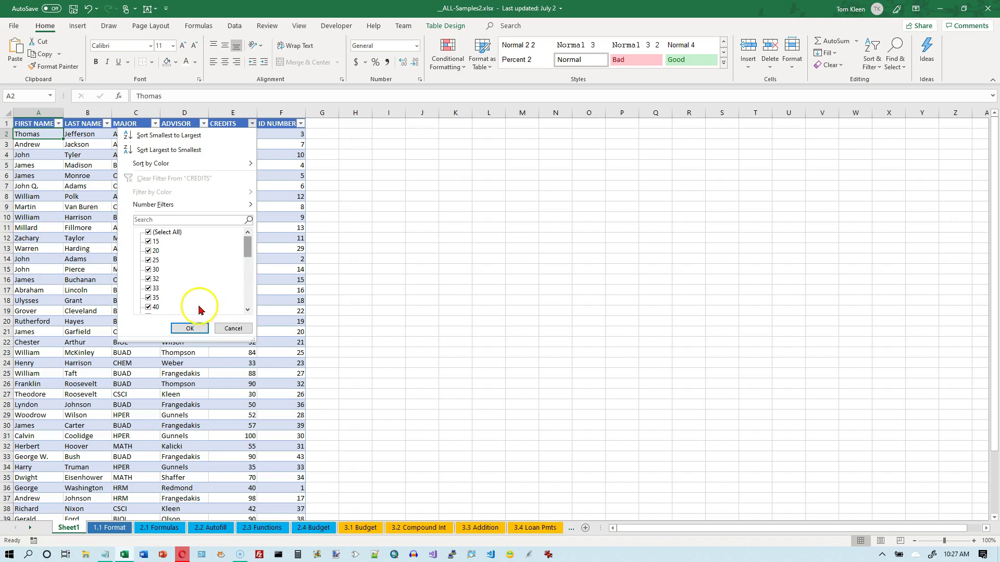
mouse_move(166, 207)
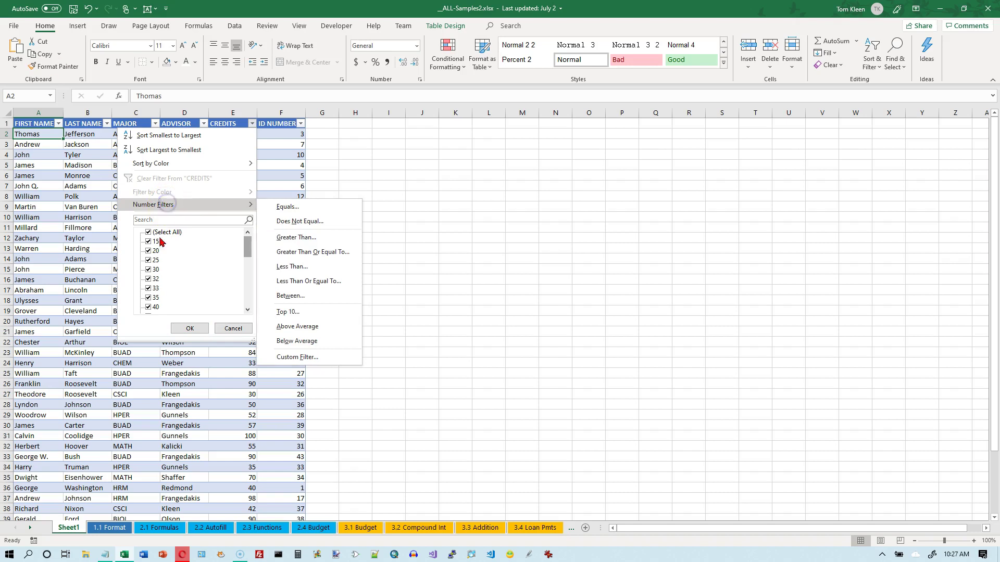
left_click(174, 205)
left_click(305, 268)
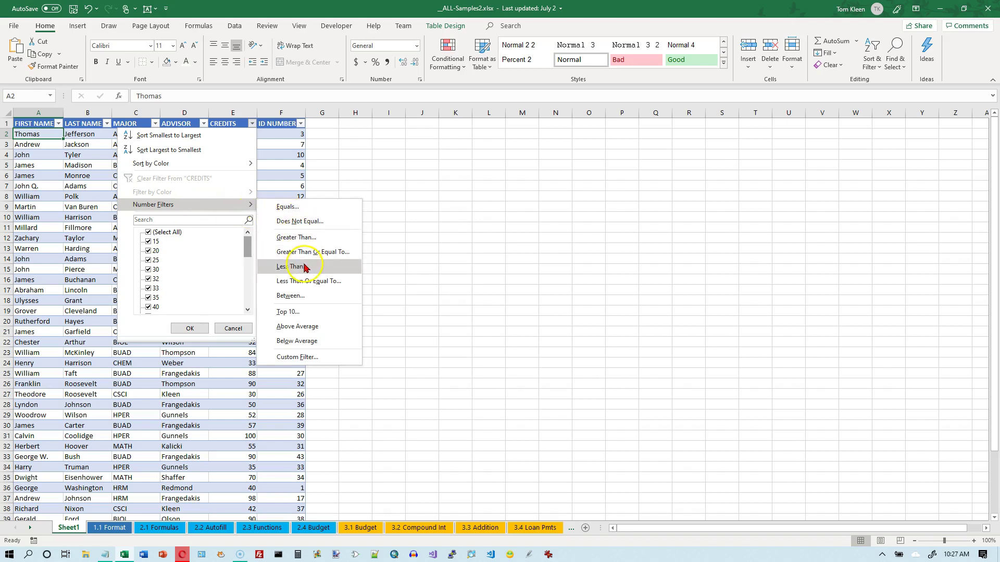
left_click_drag(509, 227, 415, 156)
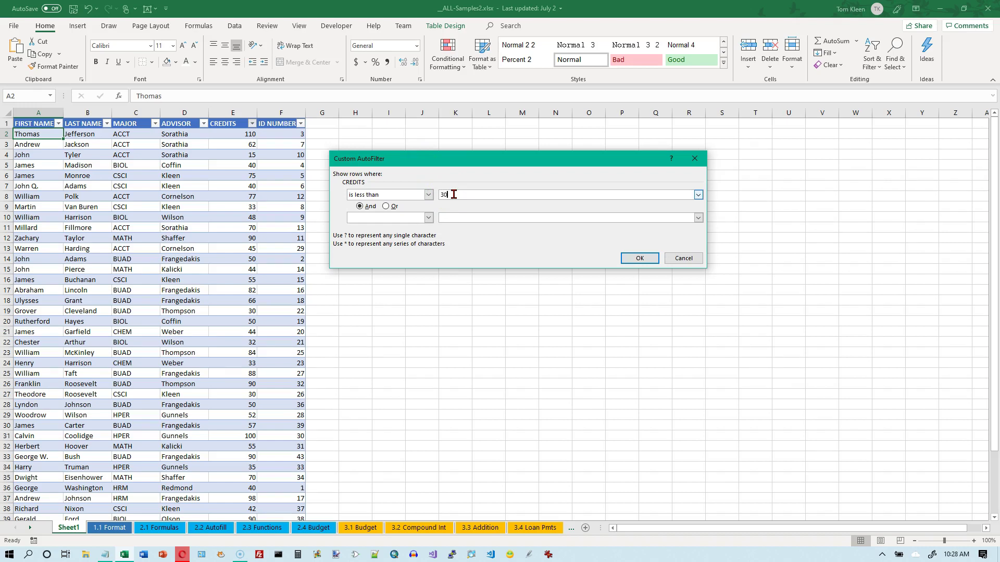
left_click(462, 215)
left_click(640, 259)
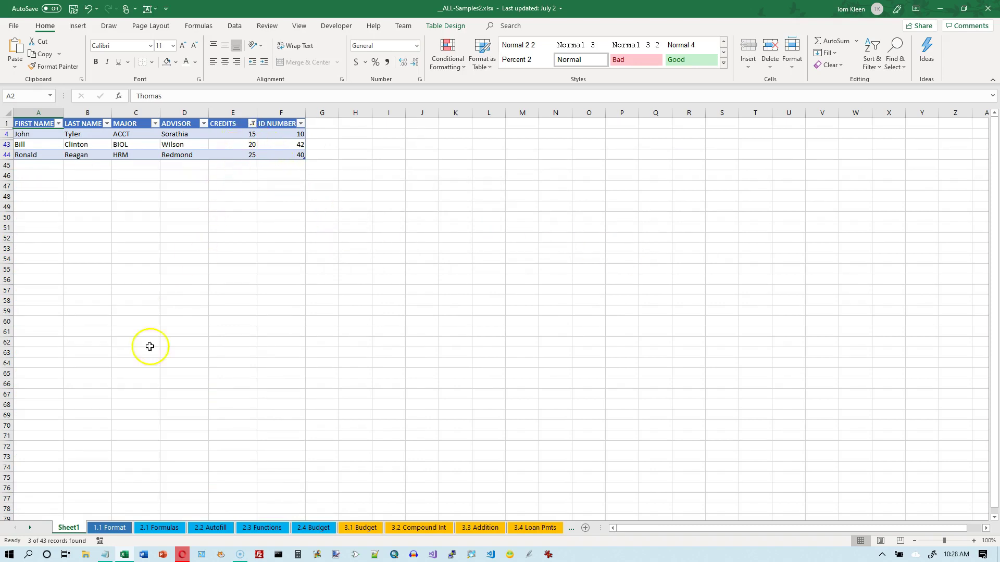
left_click(252, 124)
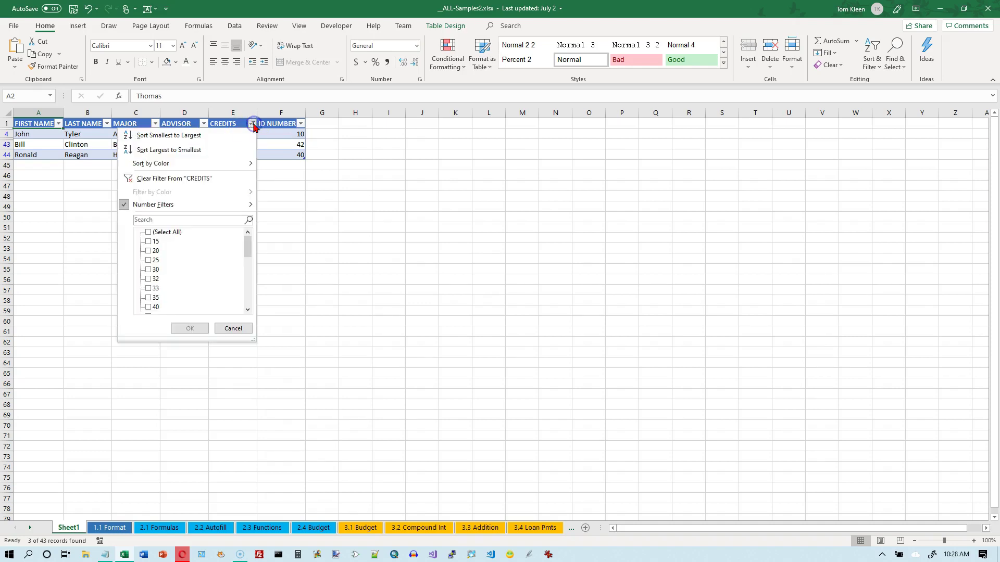
left_click(191, 178)
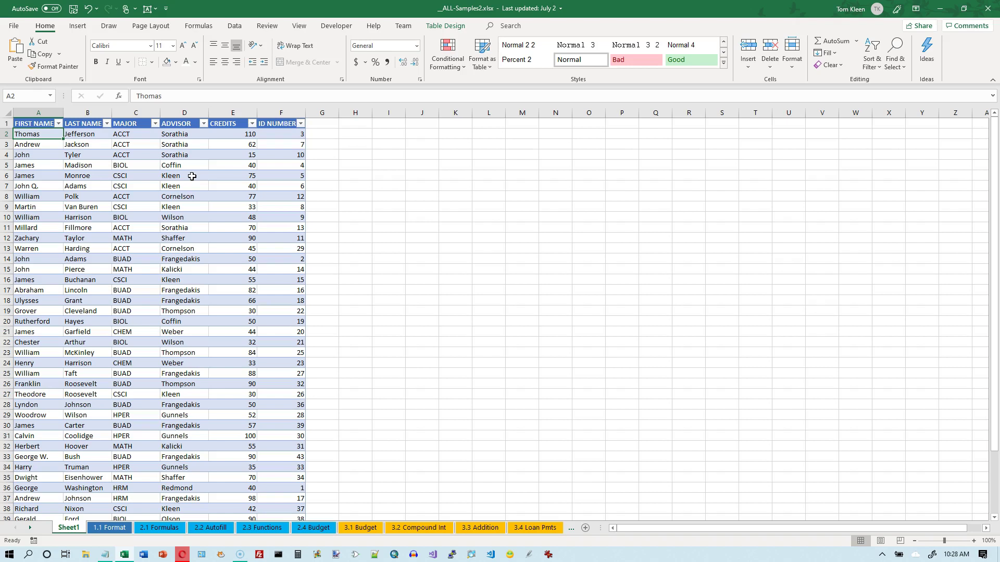
Filter the CREDITS column to show values greater than or equal to 90, and clear that filter again.
left_click(253, 124)
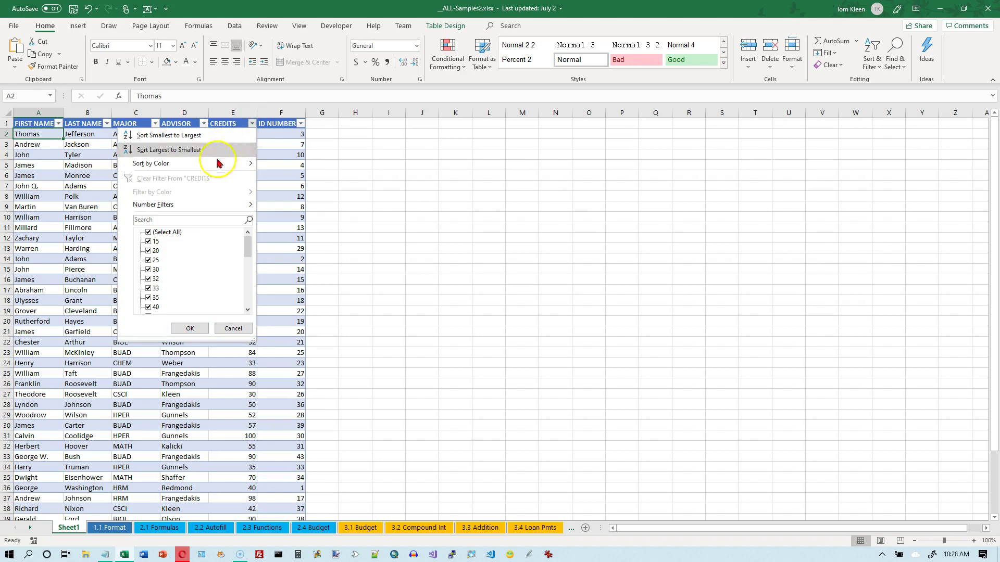
left_click(205, 202)
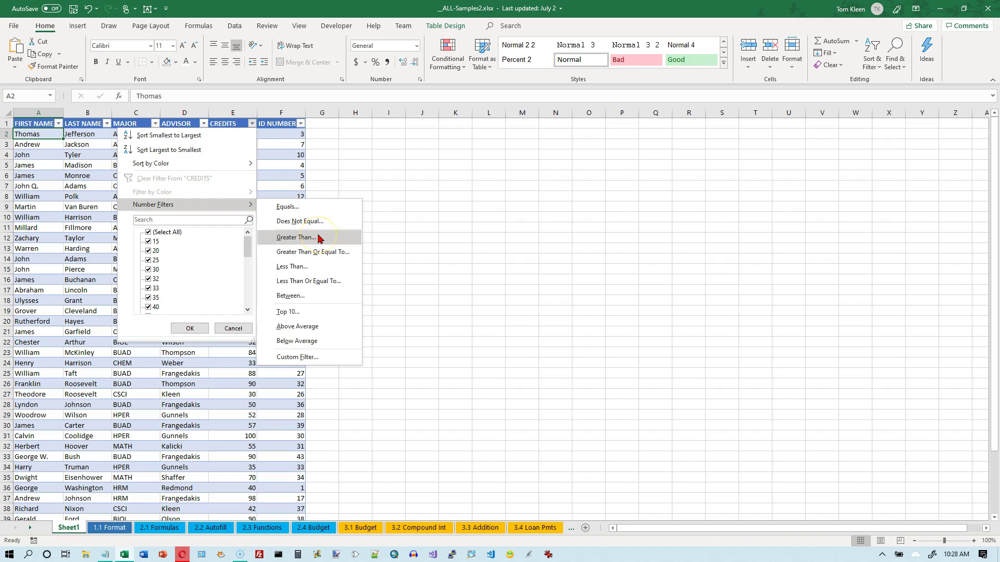
left_click(323, 254)
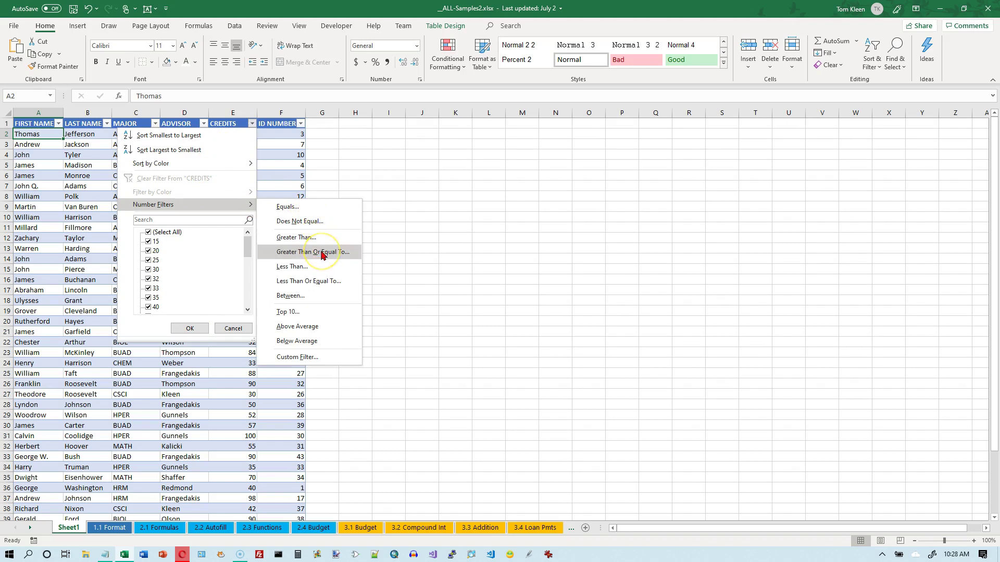
left_click(322, 253)
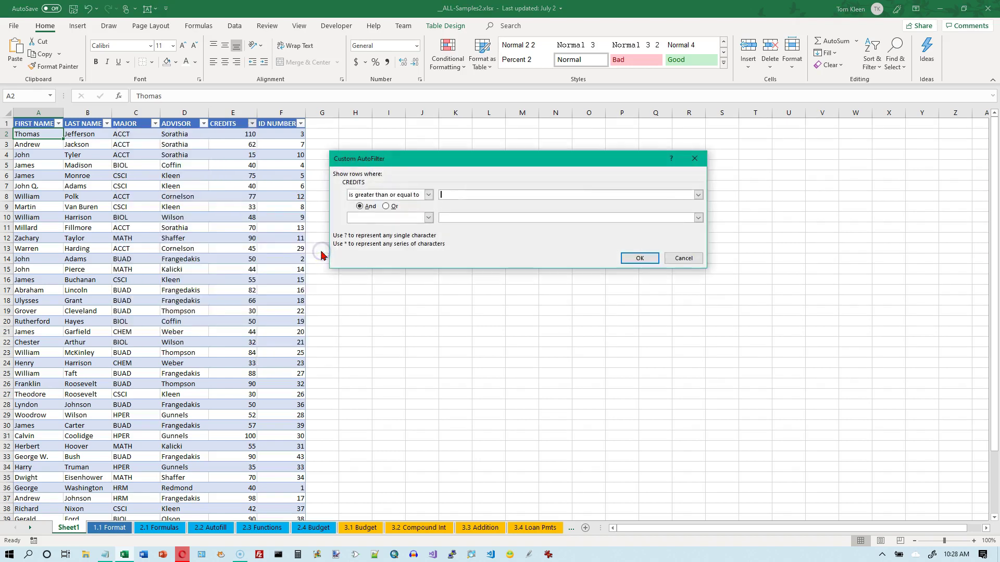
left_click(469, 193)
left_click(640, 258)
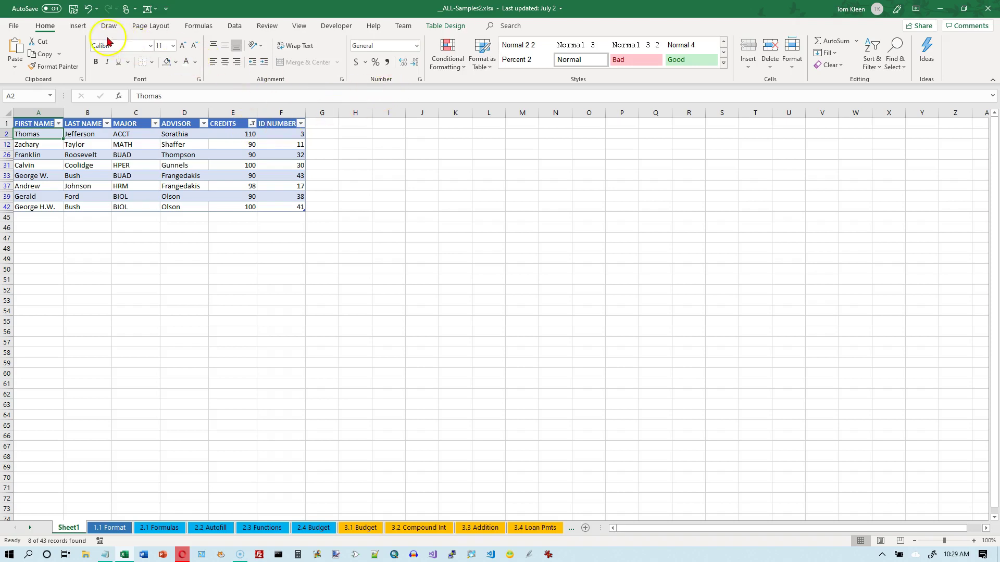
left_click(235, 26)
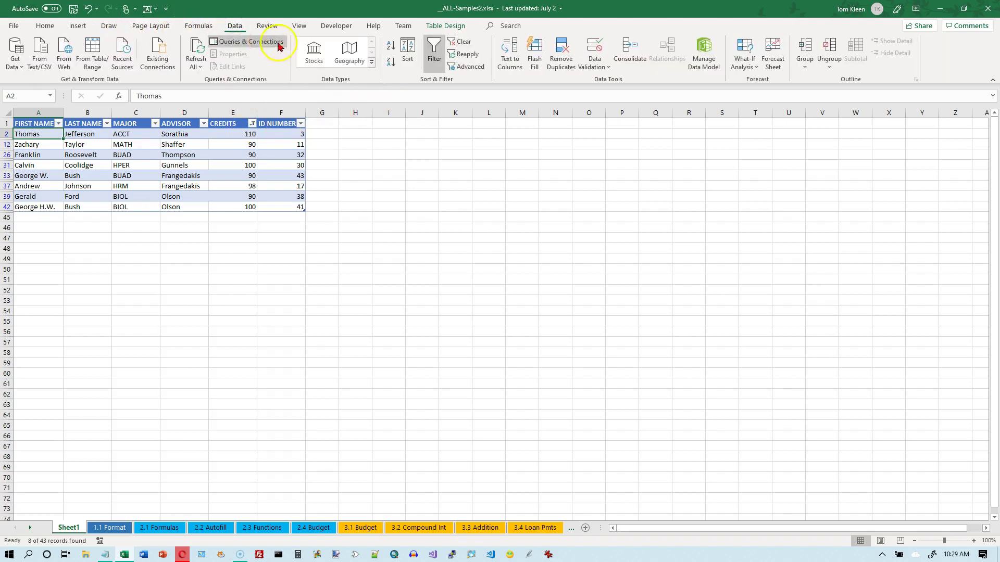
left_click(460, 41)
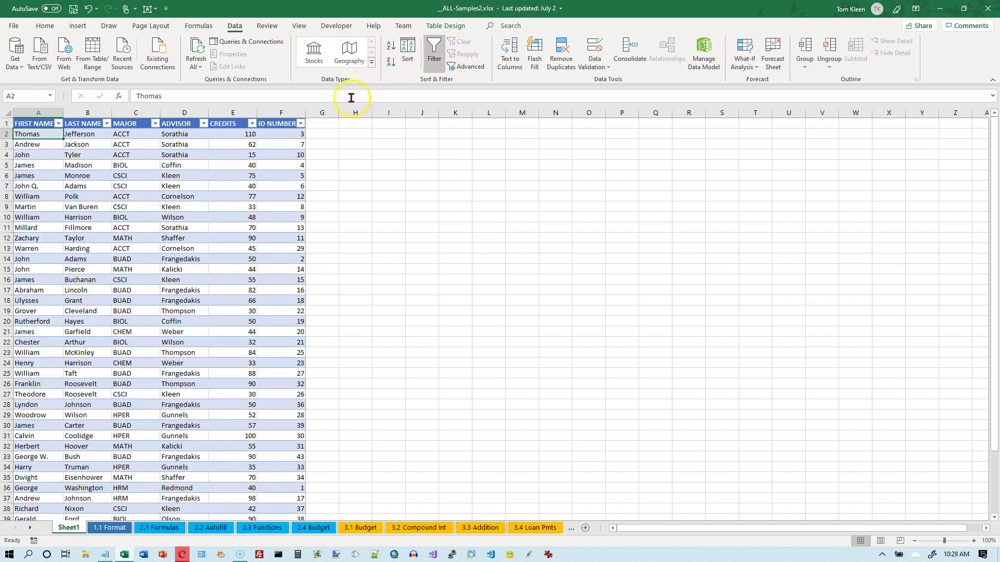
left_click(252, 123)
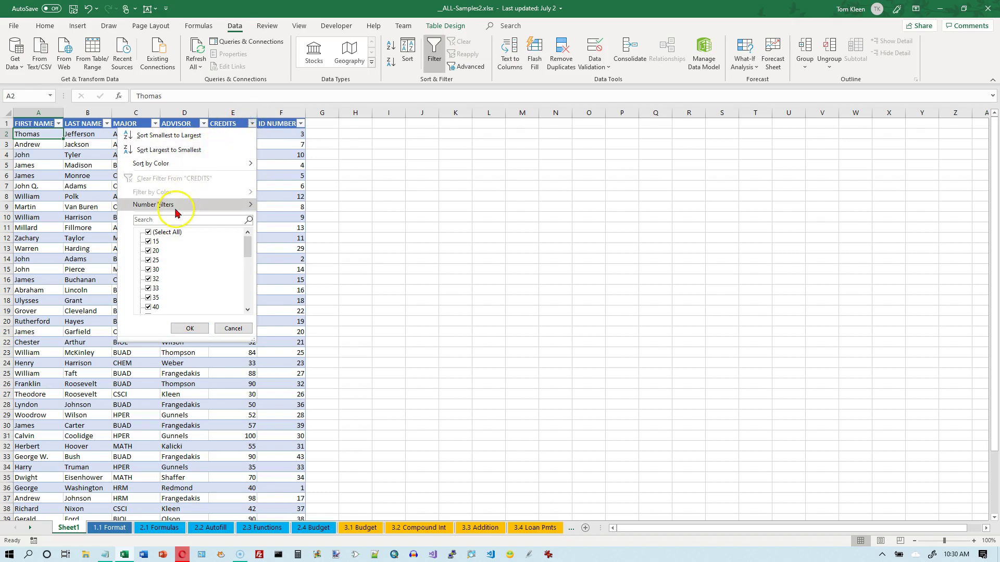
mouse_move(176, 211)
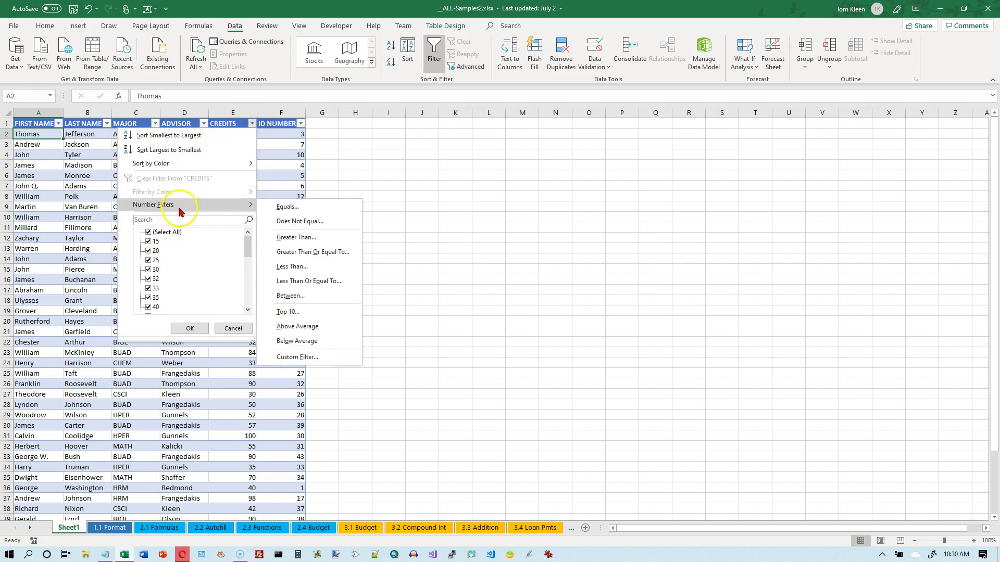
left_click(294, 296)
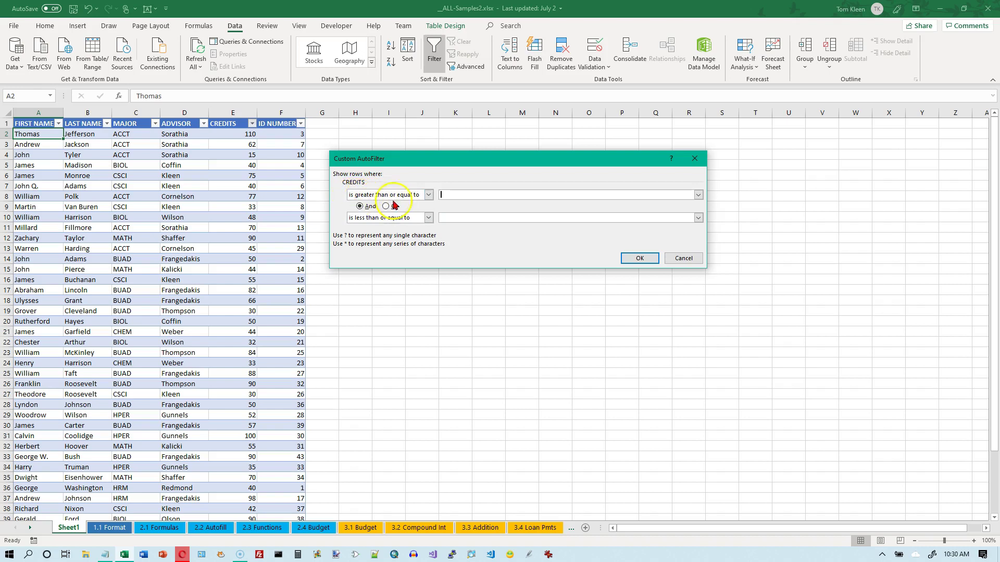
left_click(458, 195)
type("30")
left_click(455, 217)
key("BackSpace")
key("BackSpace")
type("59")
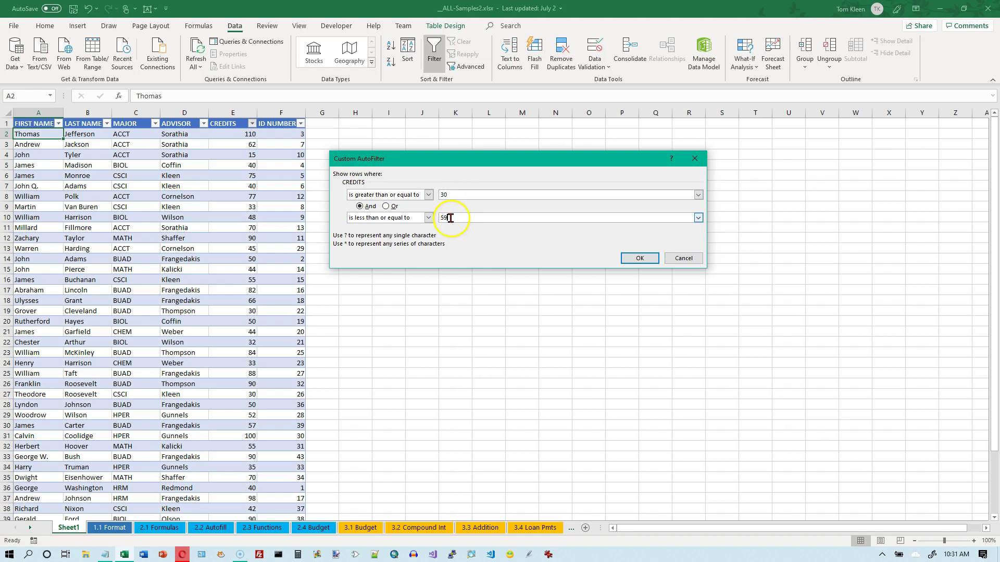
left_click(684, 259)
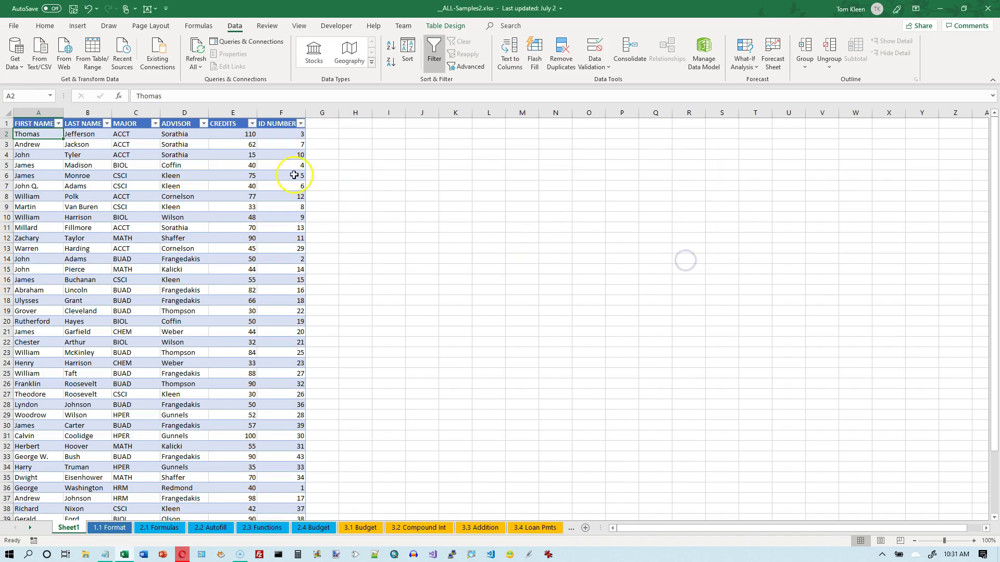
Apply a custom filter to the CREDITS column for values greater than or equal to 30 and less than 60, and clear it again.
left_click(252, 124)
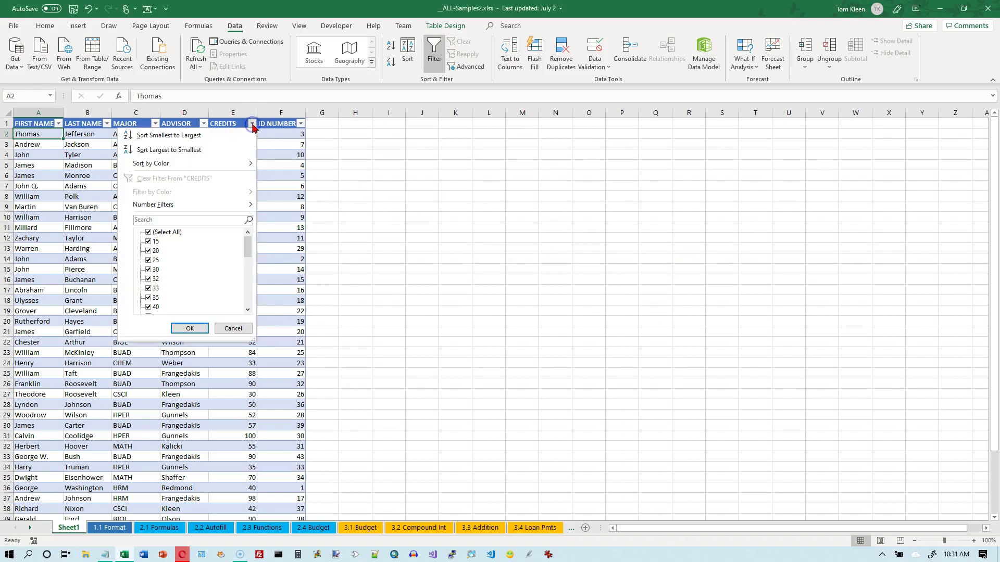
mouse_move(205, 204)
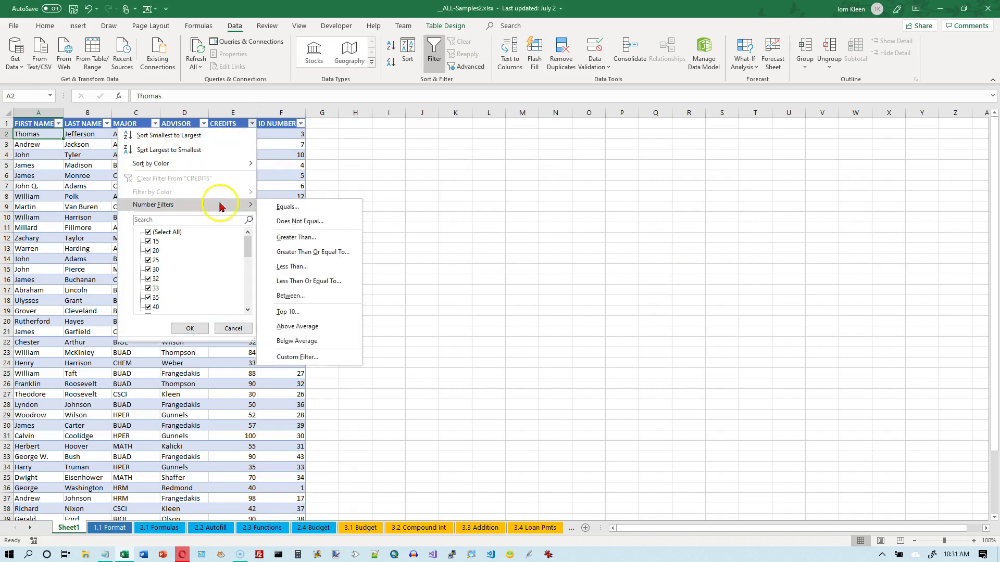
left_click(331, 360)
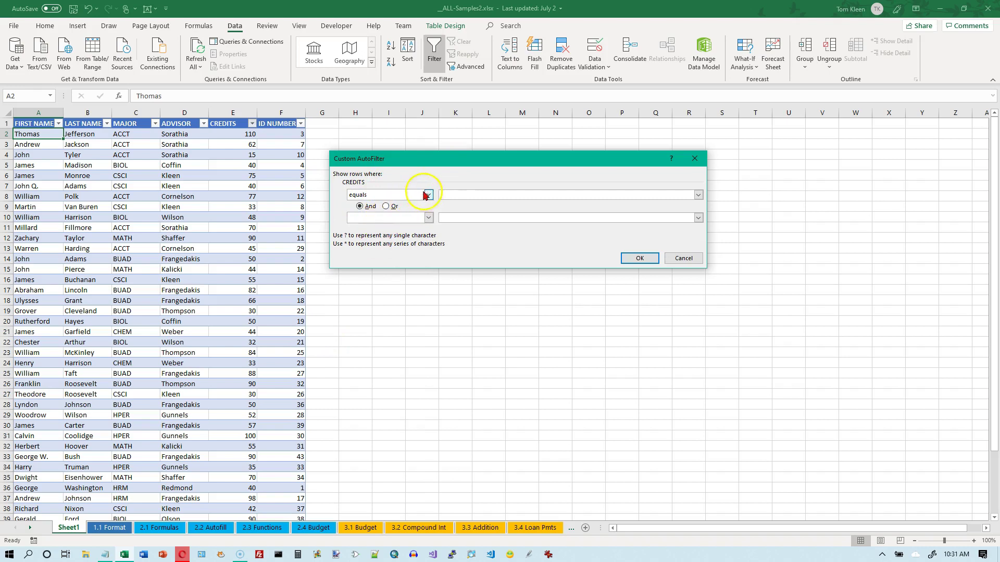
left_click(427, 195)
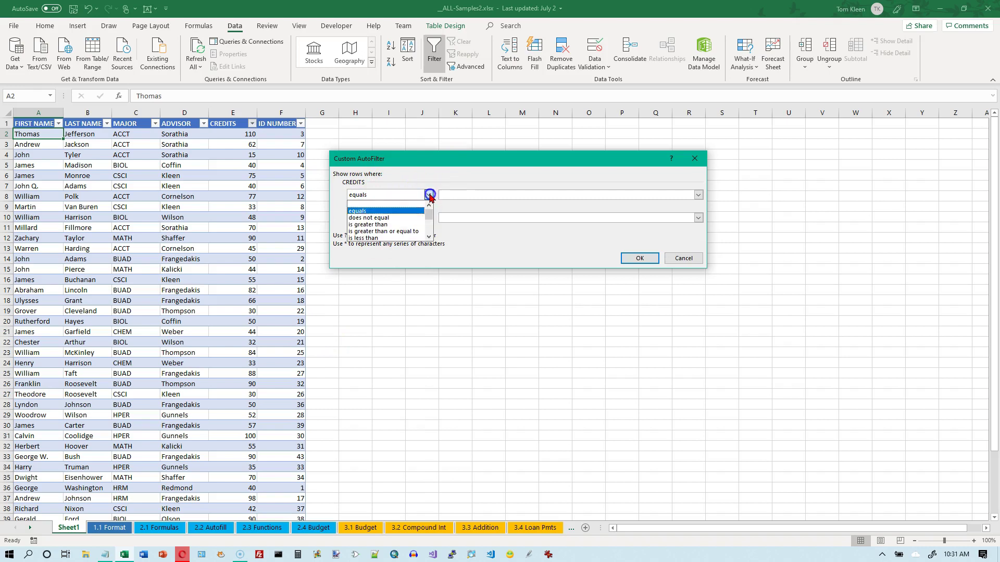
left_click(414, 232)
type("30")
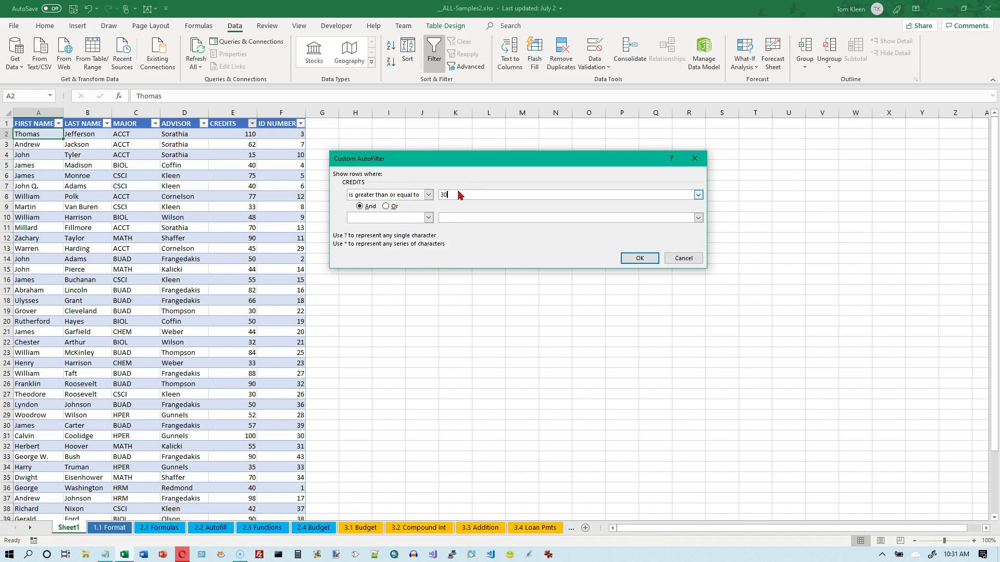
left_click(428, 218)
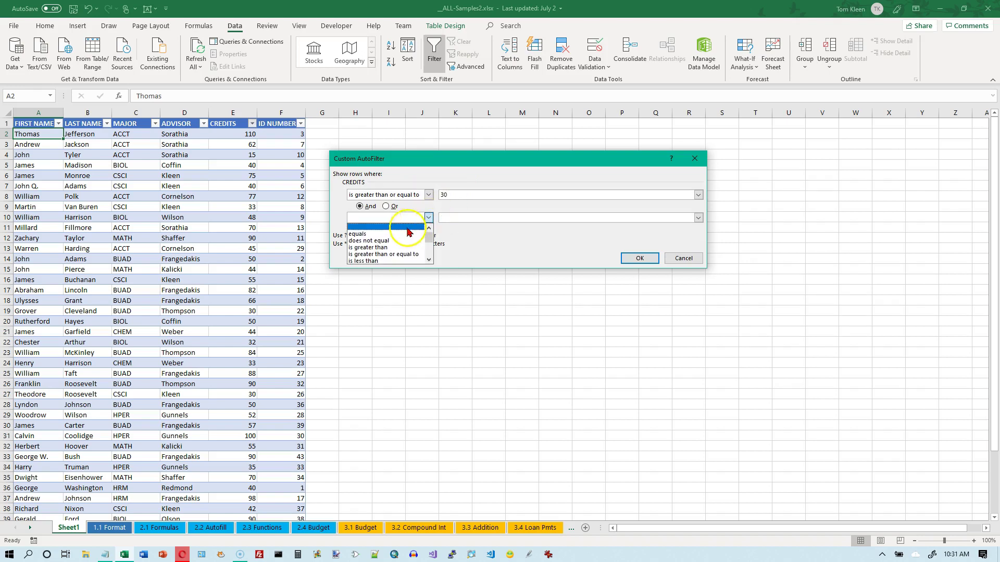
left_click(387, 261)
left_click(456, 217)
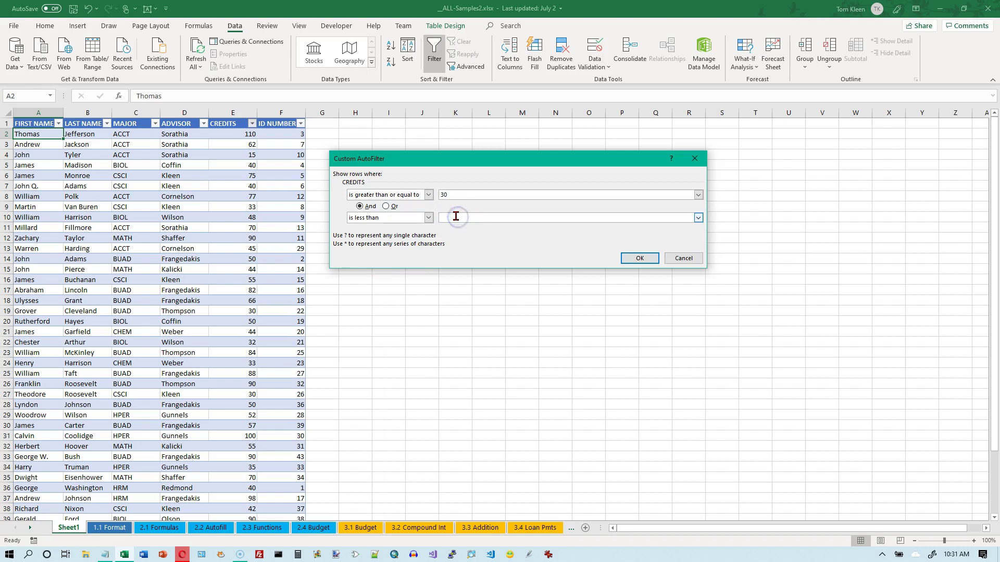
type("60")
left_click(646, 257)
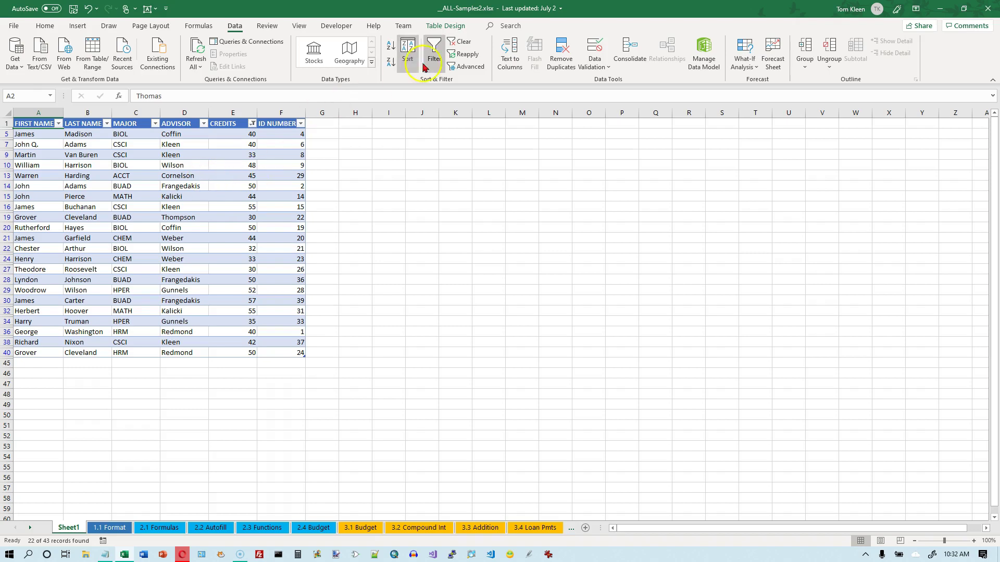
left_click(464, 41)
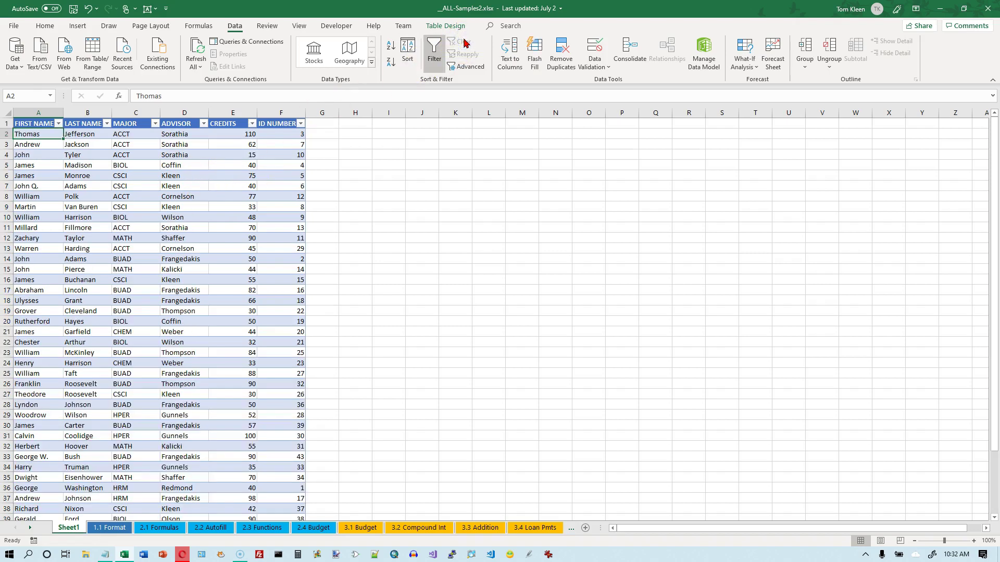
Apply a custom filter to the CREDITS column for values less than 30 And greater than or equal to 90.
left_click(252, 124)
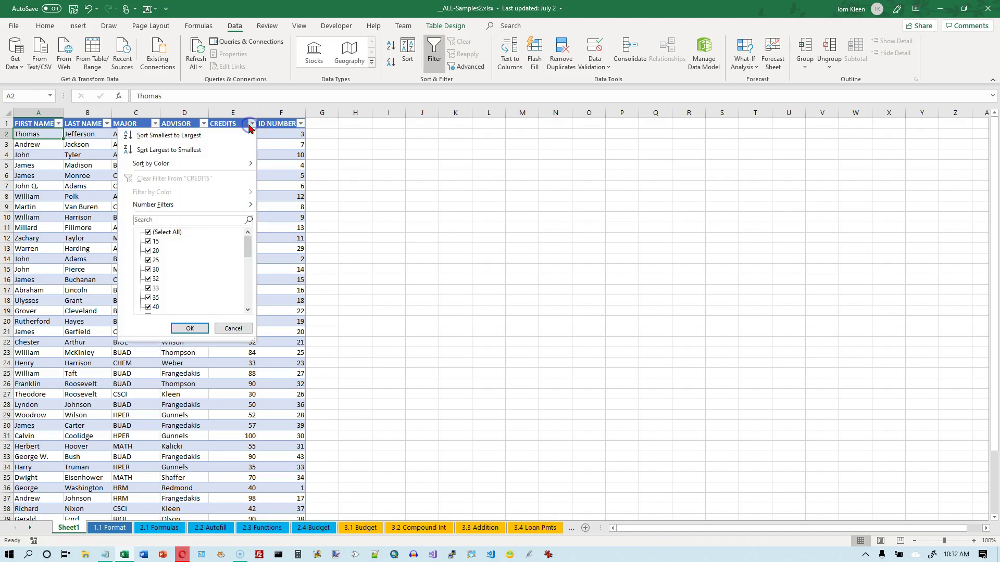
mouse_move(206, 204)
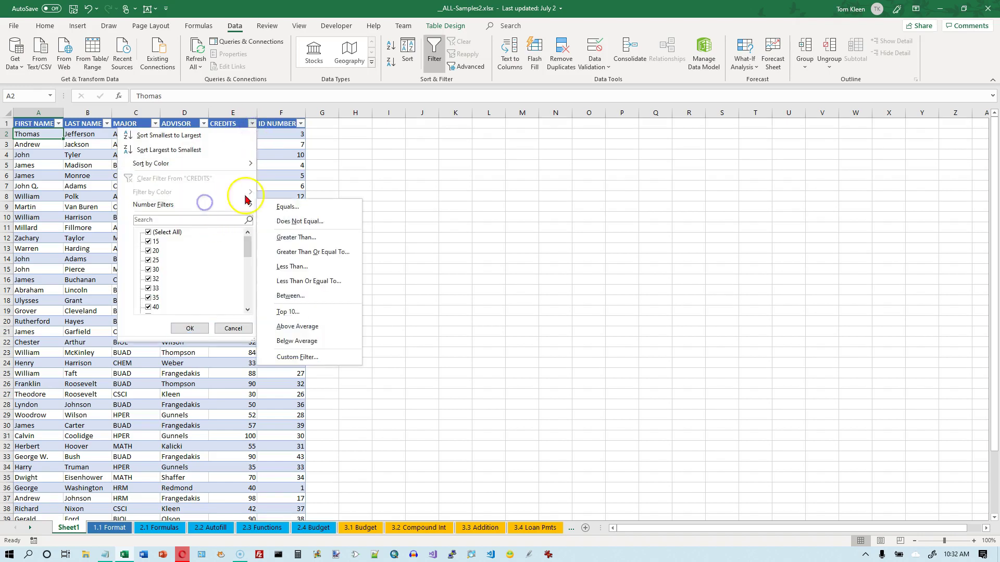
left_click(319, 359)
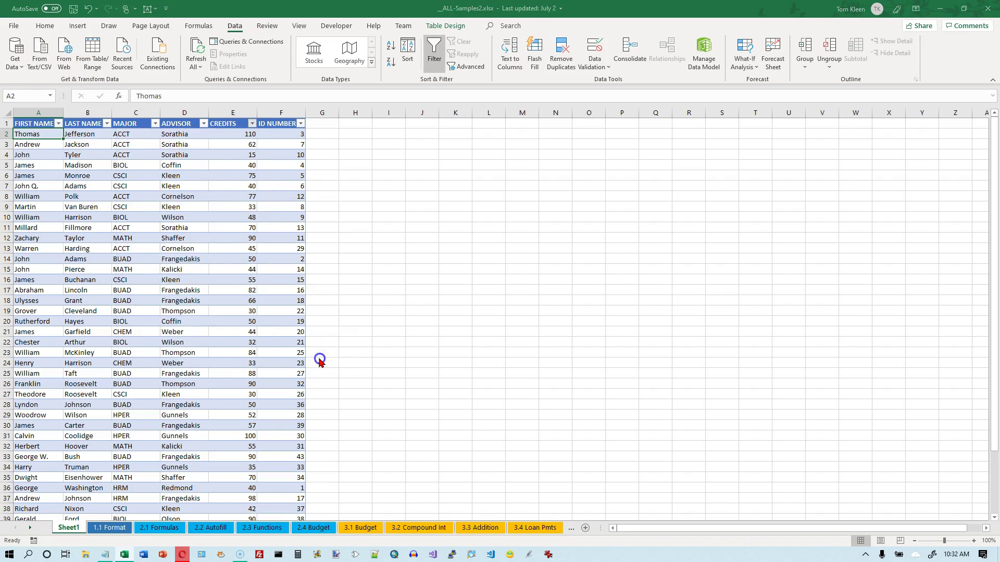
left_click(428, 194)
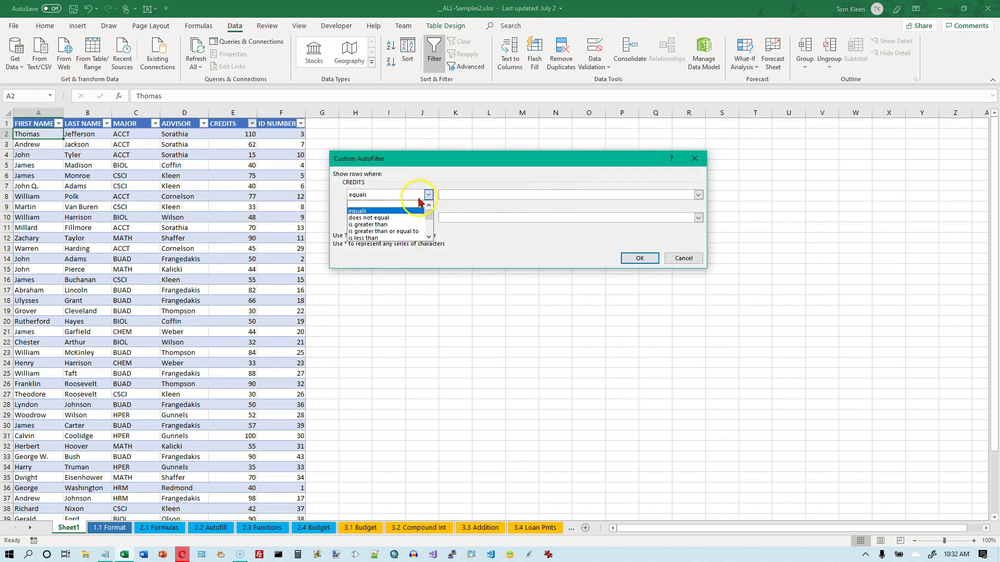
left_click(395, 238)
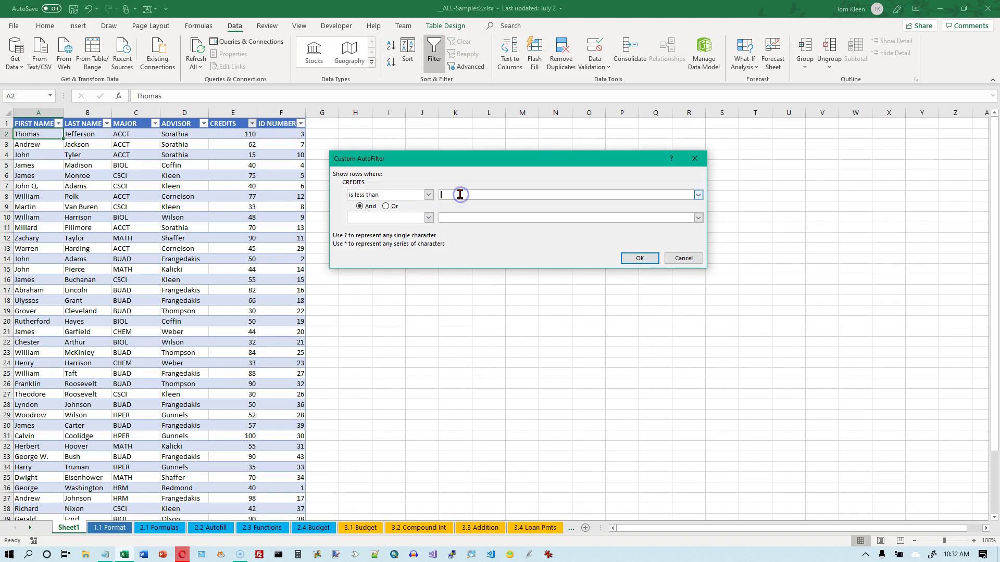
type("30")
left_click(428, 217)
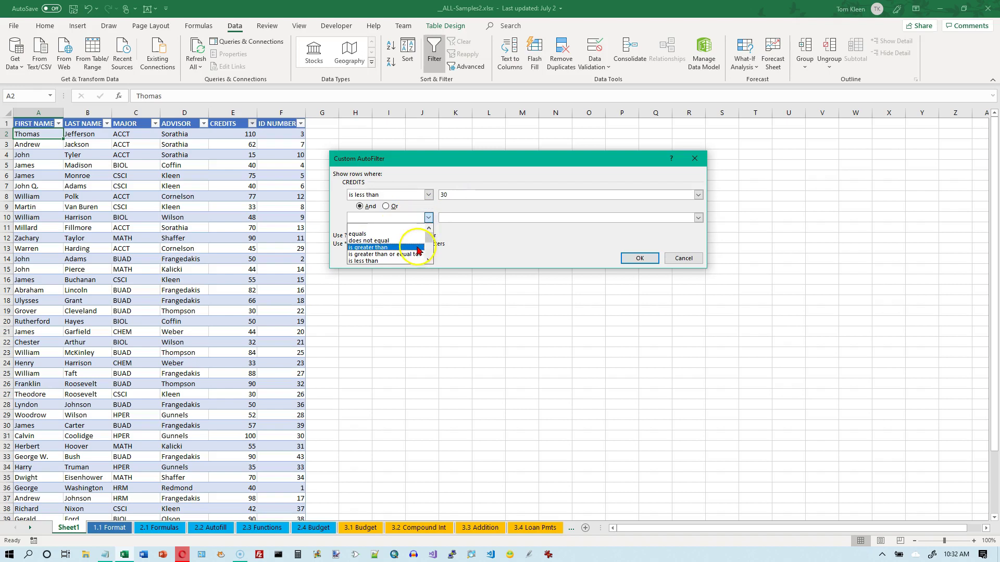
left_click(415, 254)
left_click(449, 216)
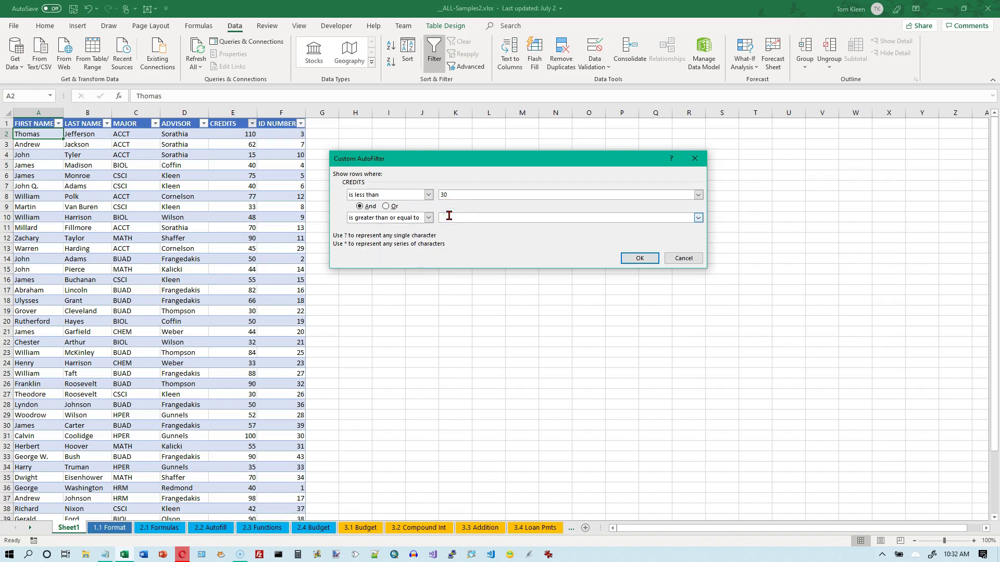
type("90")
left_click(640, 258)
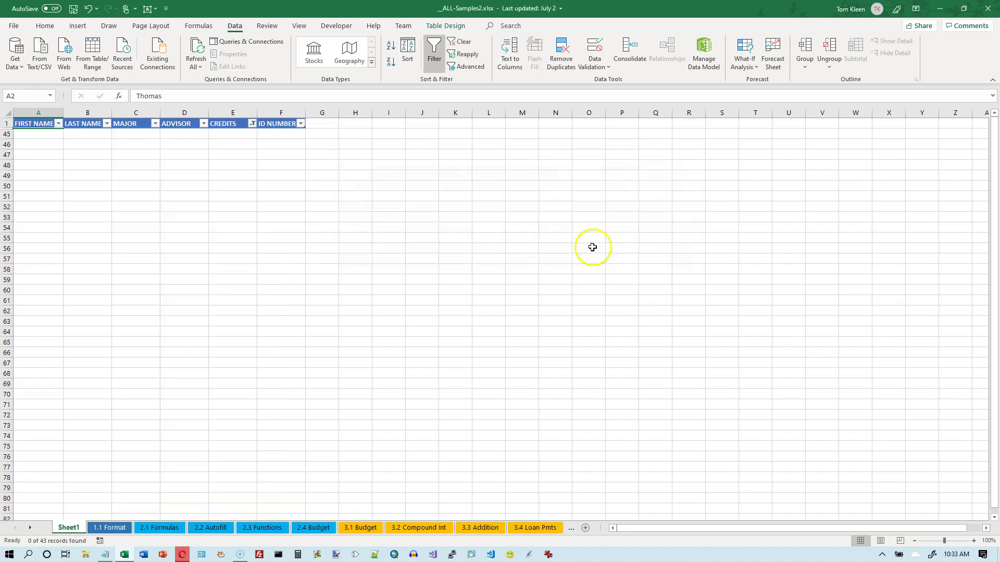
Change the custom CREDITS filter so its two conditions are combined with Or instead of And.
left_click(252, 123)
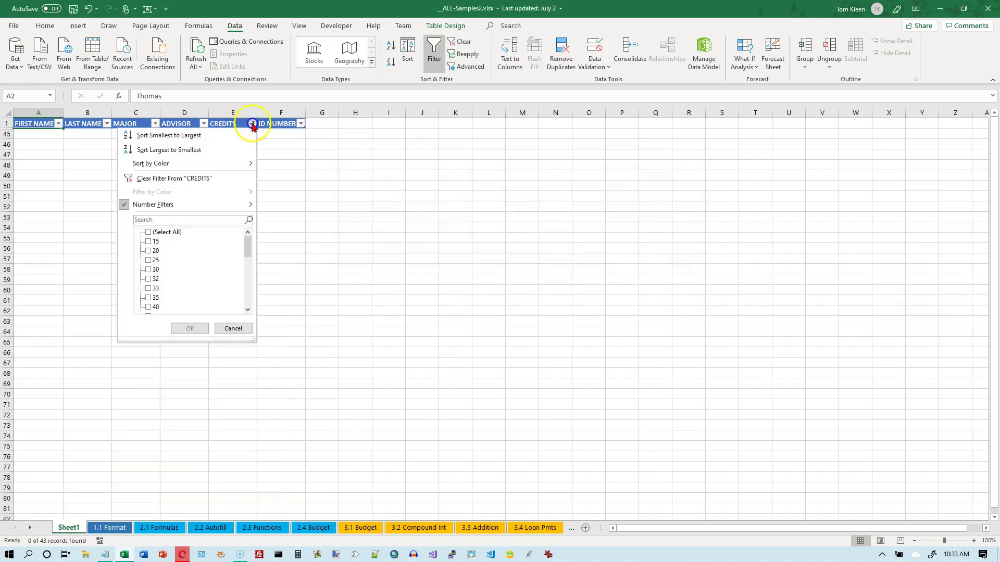
left_click(239, 201)
left_click(295, 358)
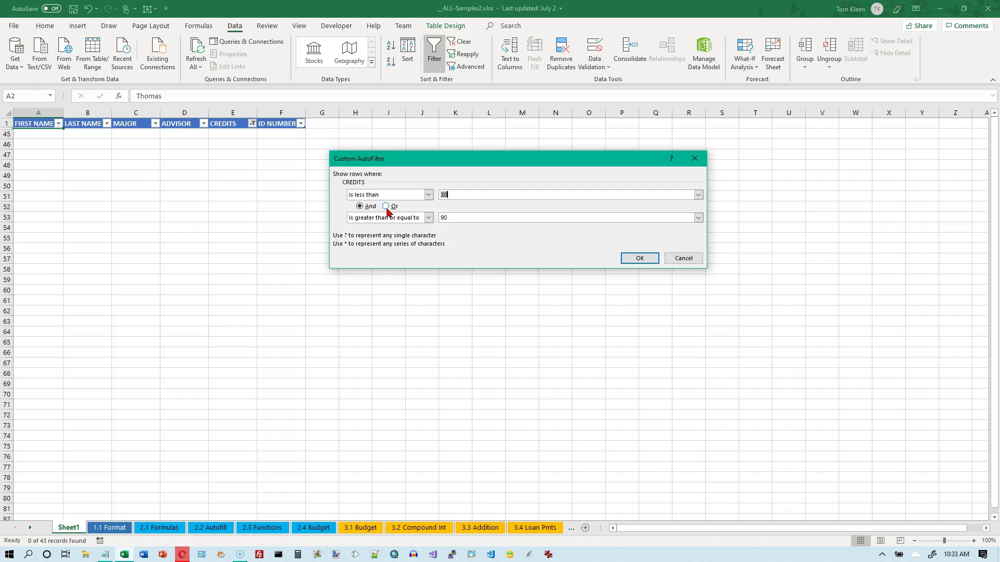
left_click(386, 207)
left_click(452, 217)
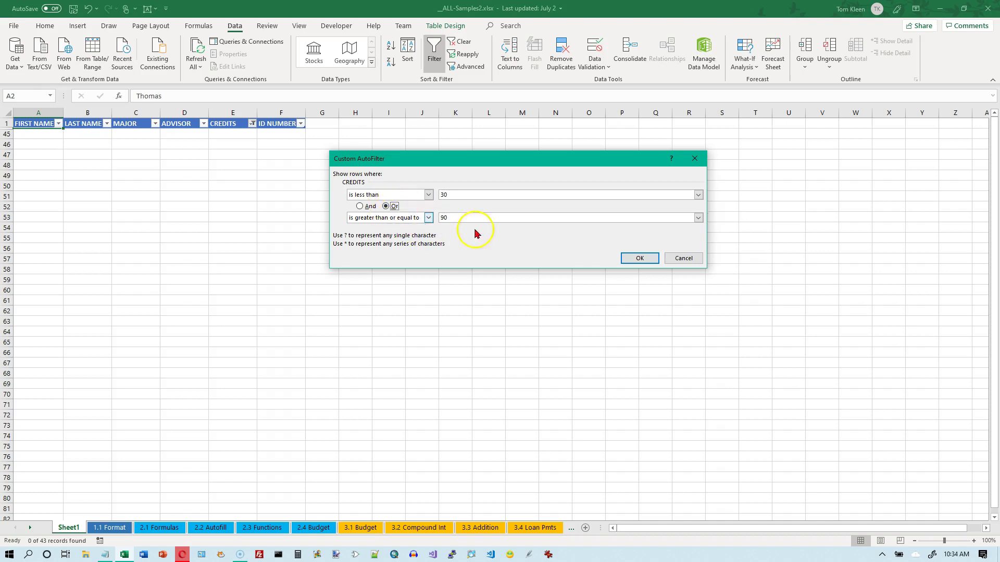
left_click(639, 259)
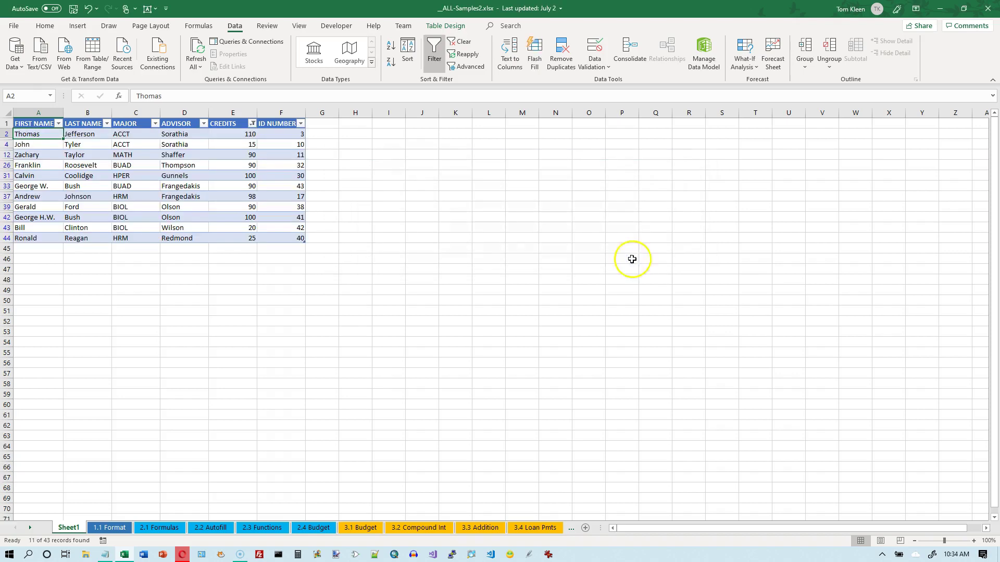
Sort the filtered rows by CREDITS from smallest to largest, and select the credit cells E26:E44.
left_click(242, 135)
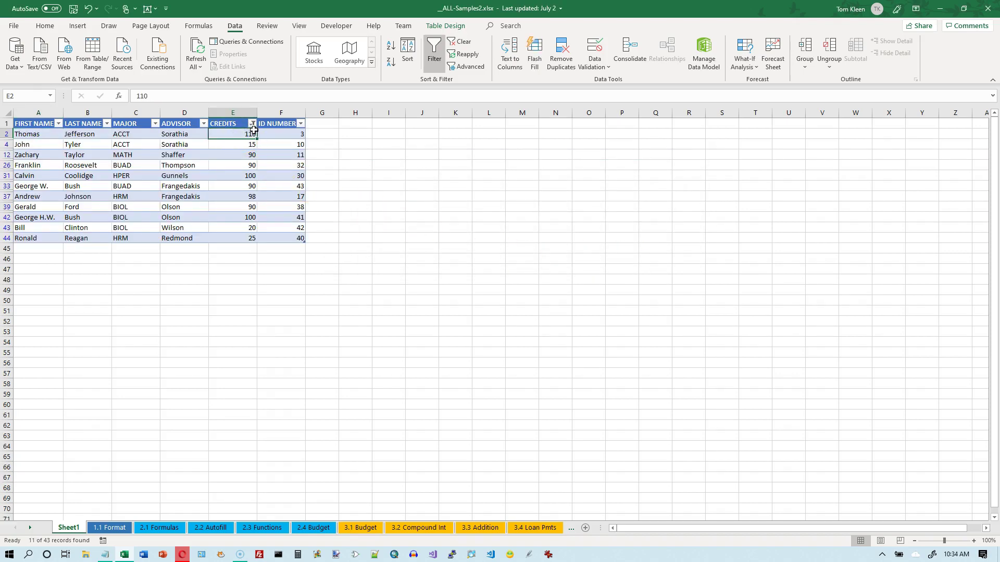
left_click(253, 124)
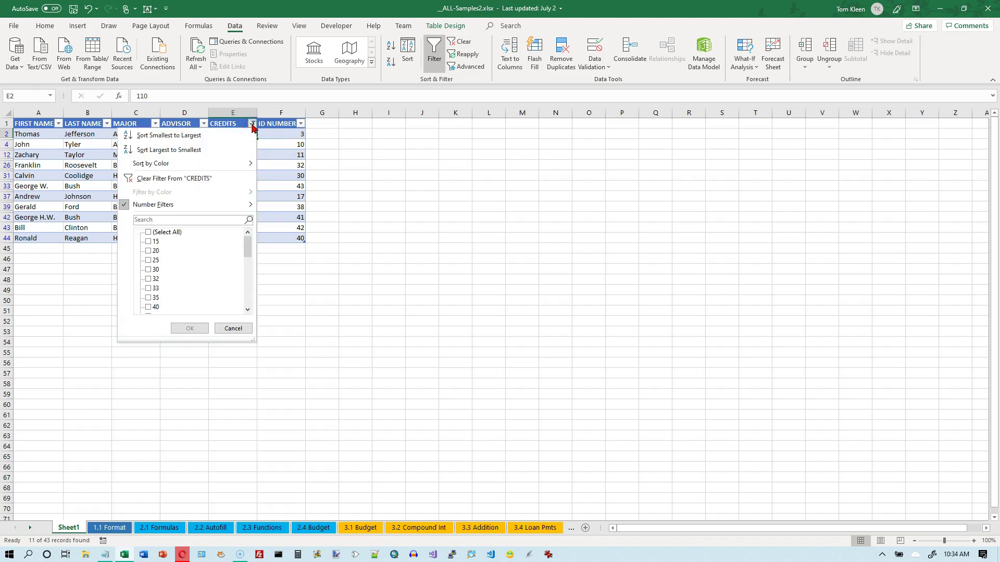
left_click(215, 137)
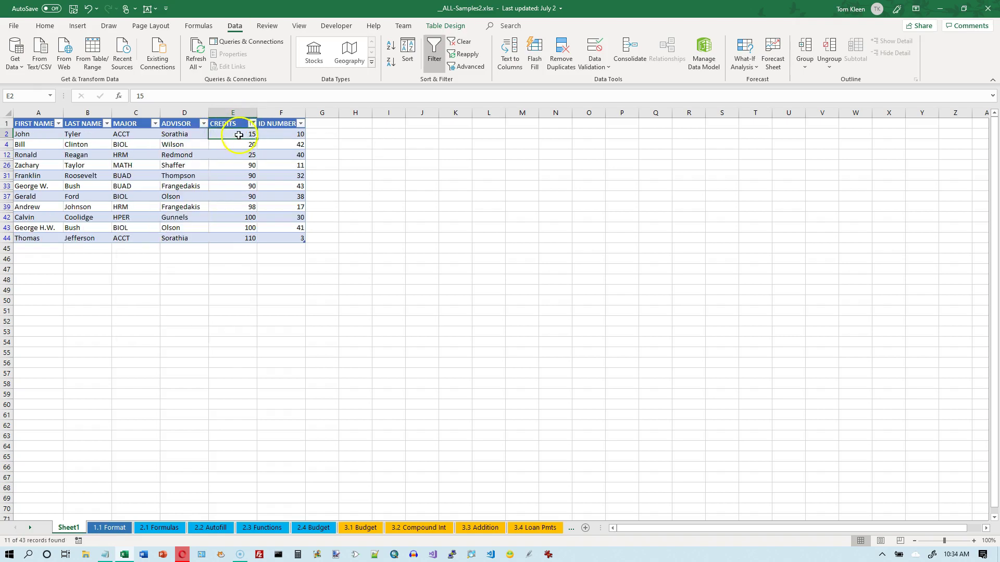
left_click_drag(239, 136, 224, 238)
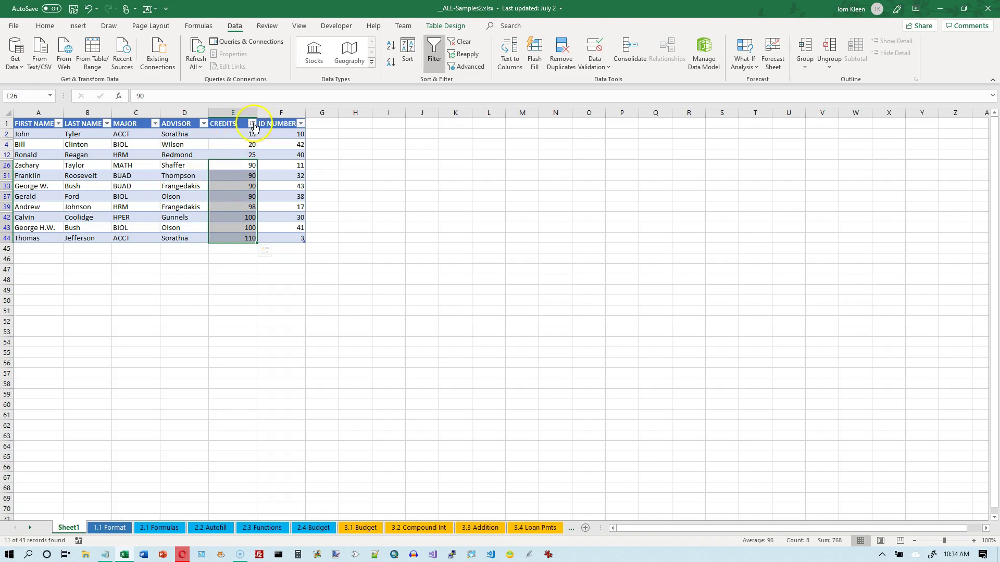
mouse_move(254, 127)
Filter the MAJOR column to show only ACCT, and clear all filters from the table.
left_click(155, 125)
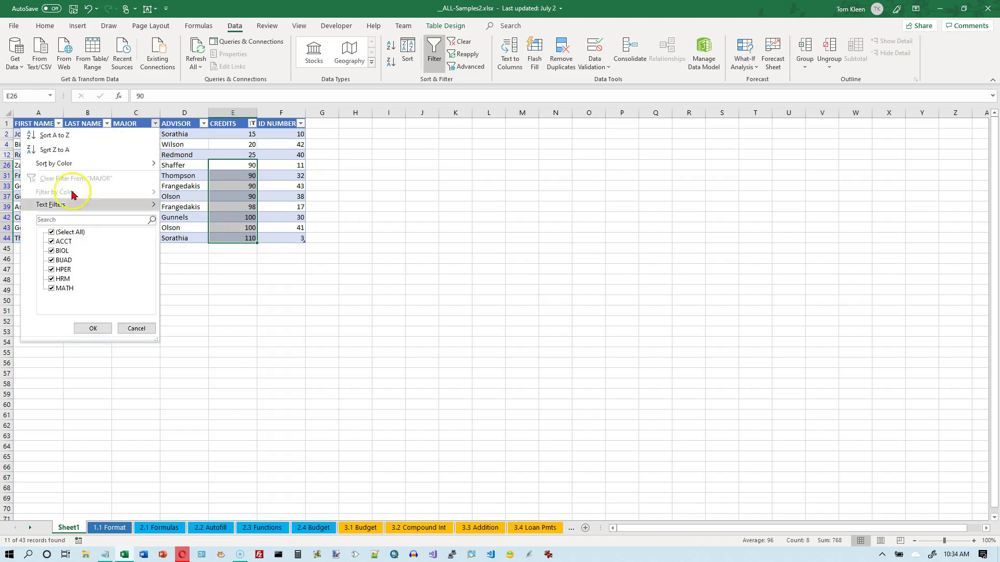
left_click(51, 232)
left_click(51, 242)
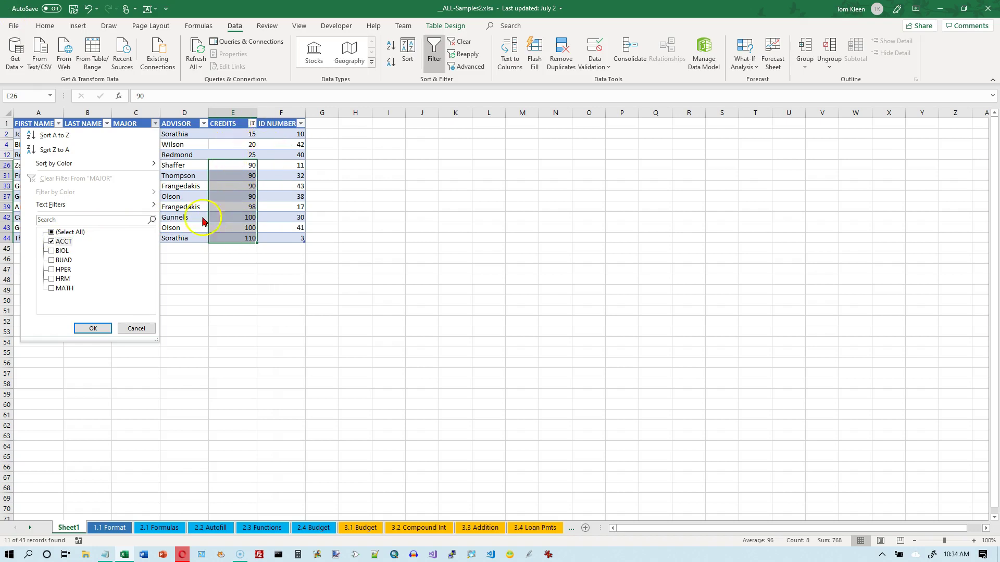
left_click(93, 328)
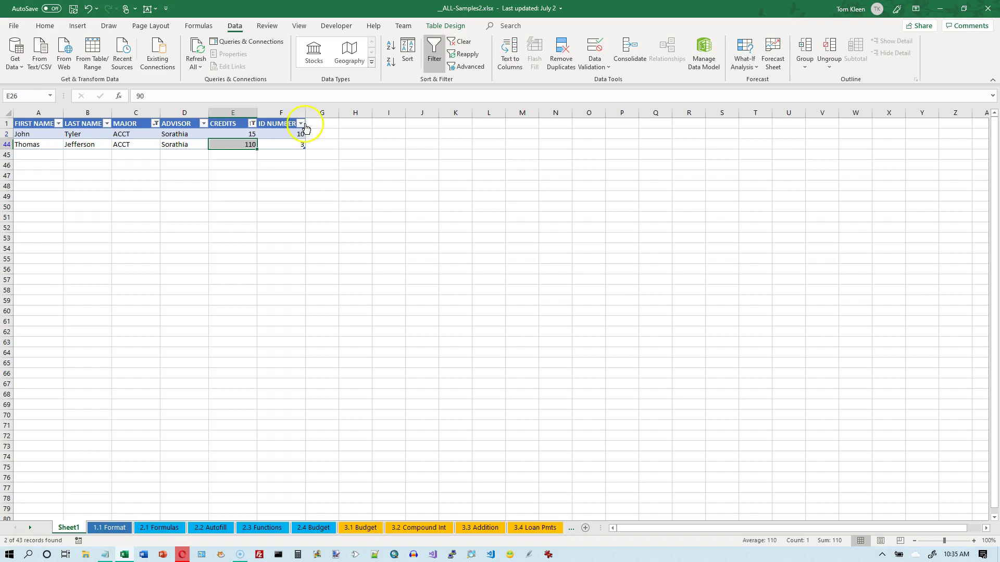
left_click(460, 40)
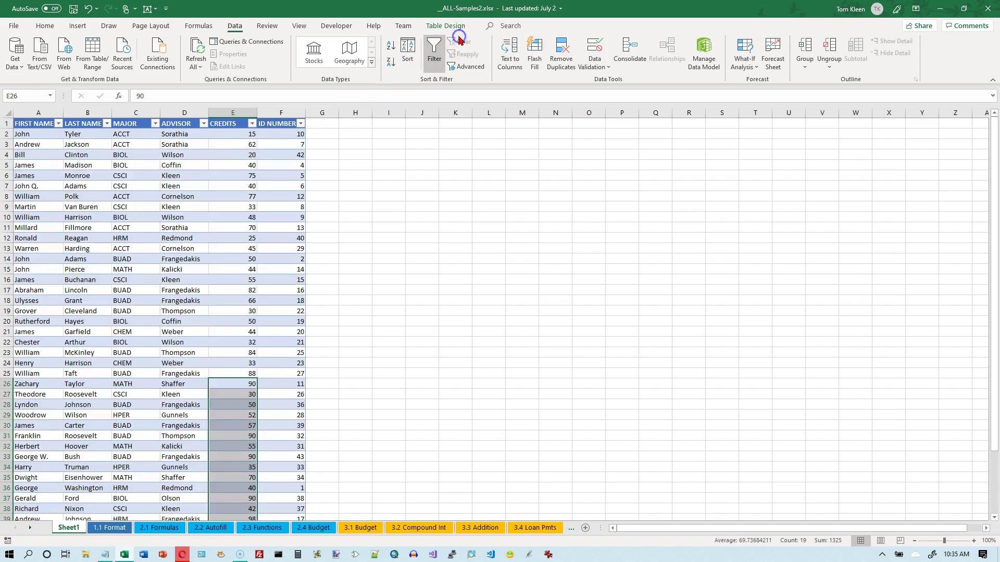
left_click(243, 135)
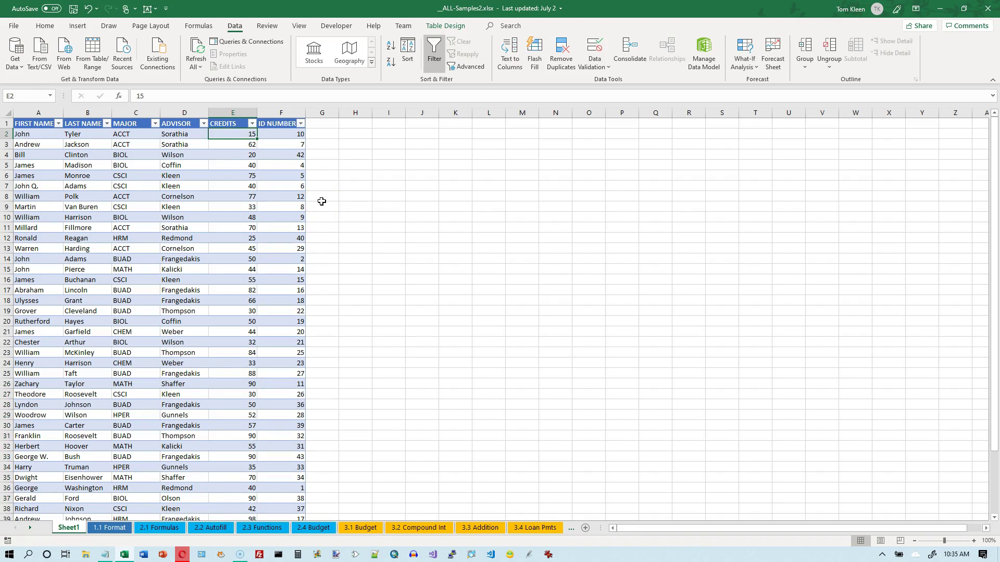
Try a custom filter on the CREDITS column using the equals condition, and clear the filter.
left_click(252, 125)
left_click(252, 125)
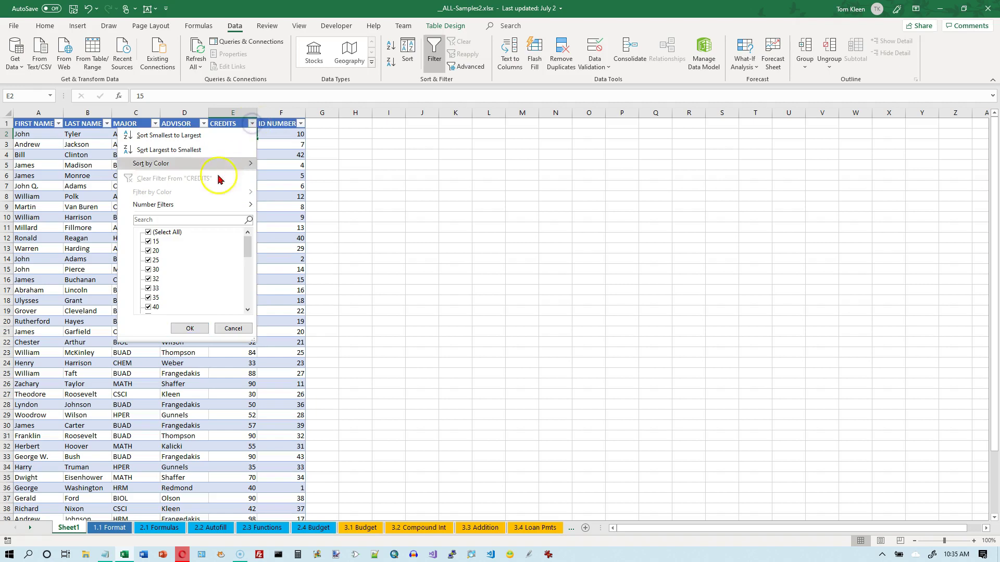
left_click(200, 204)
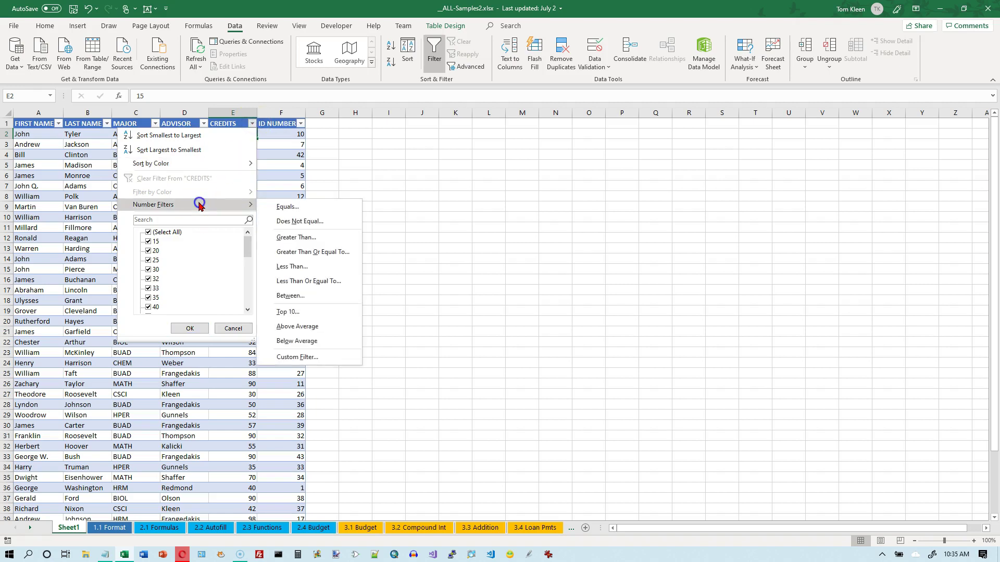
left_click(277, 216)
left_click(298, 356)
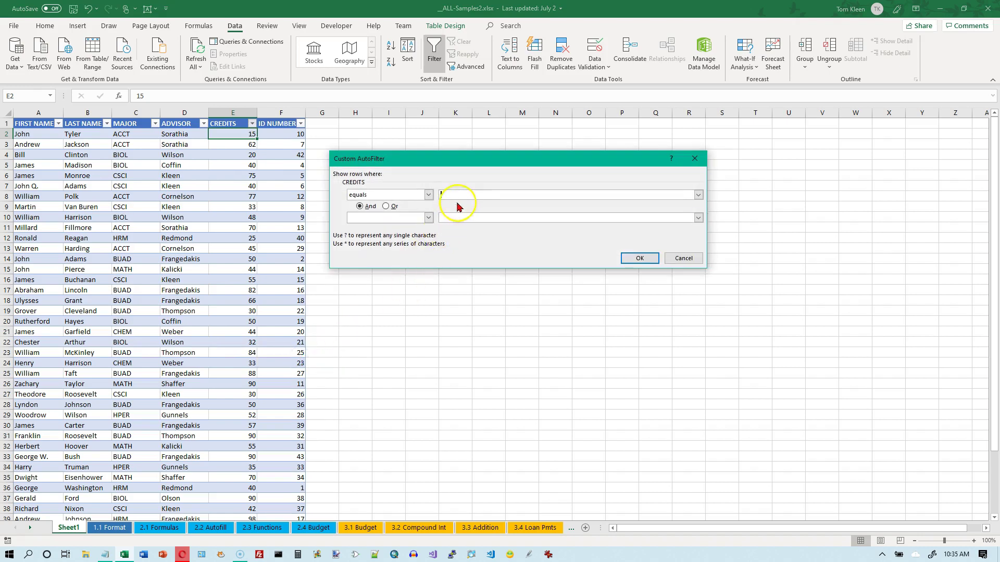
left_click(454, 195)
left_click(640, 258)
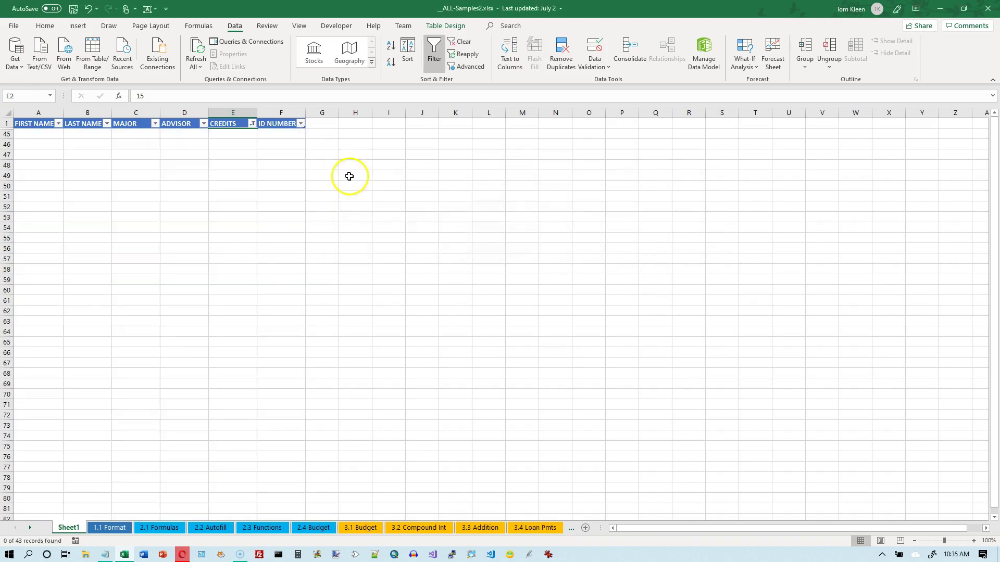
left_click(464, 42)
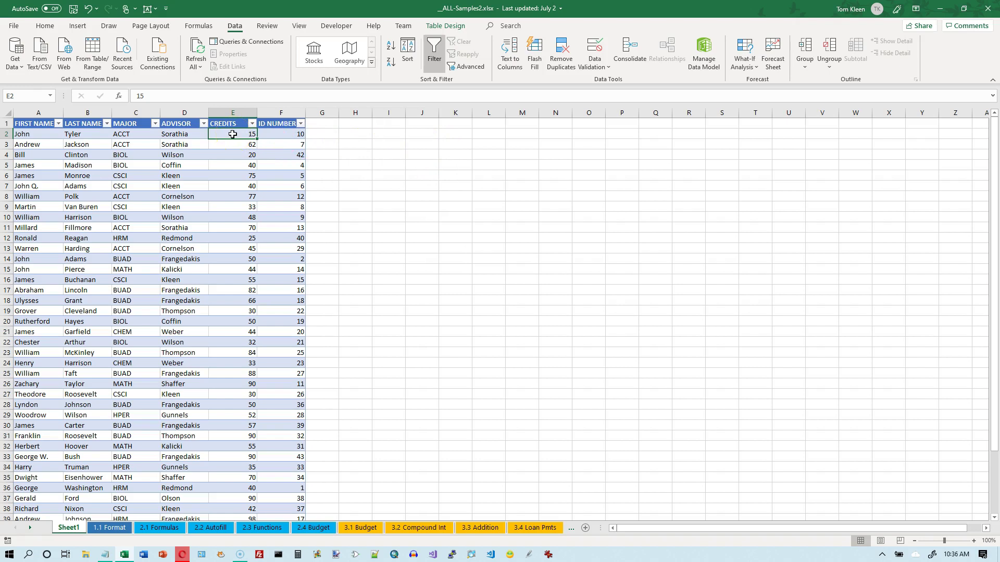
left_click(465, 66)
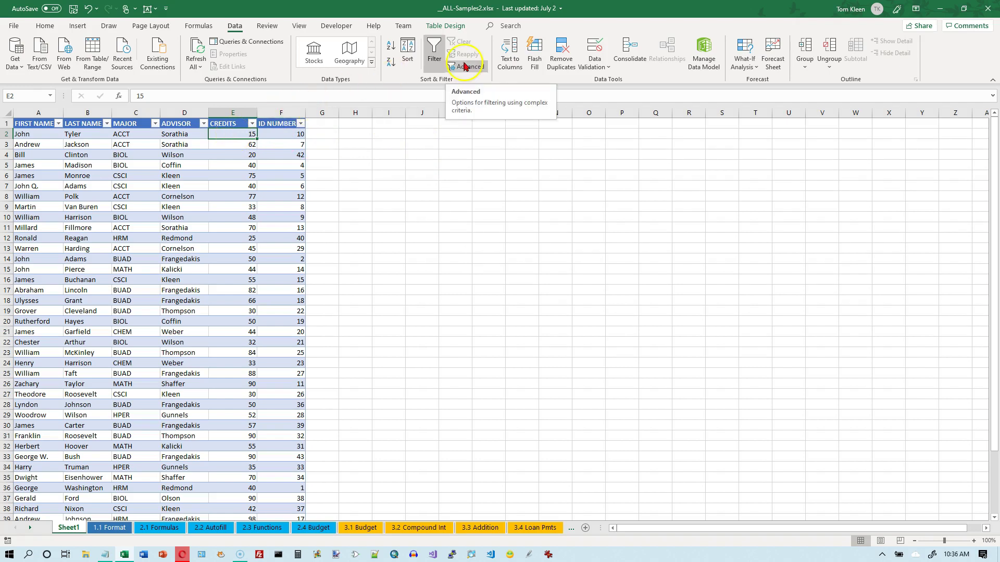